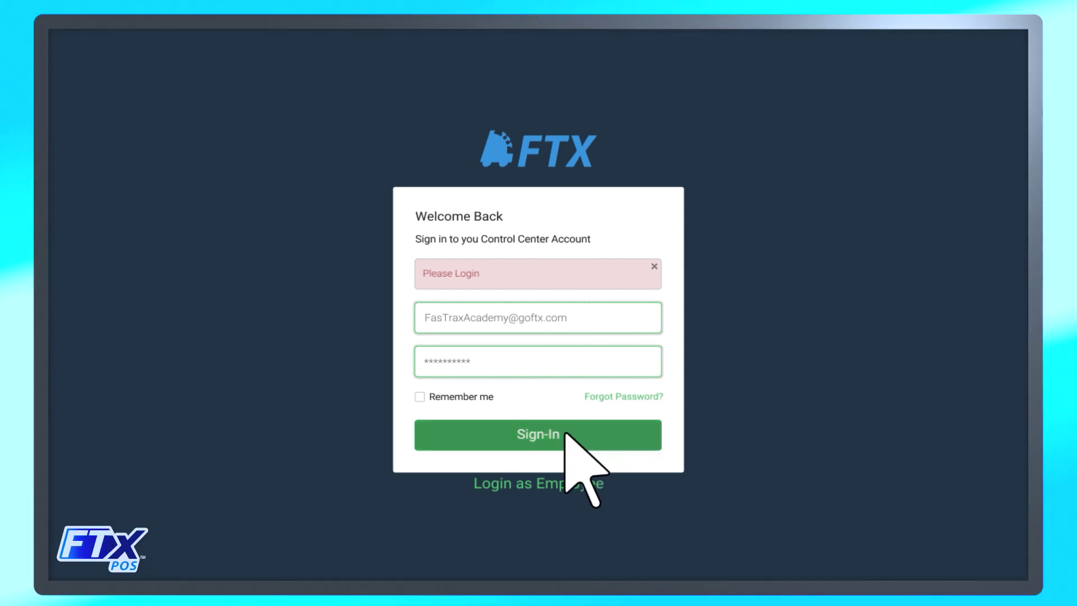
# Sign in to FasTrax Control Center with the account credentials and reach the Admin Dashboard.
pyautogui.click(543, 433)
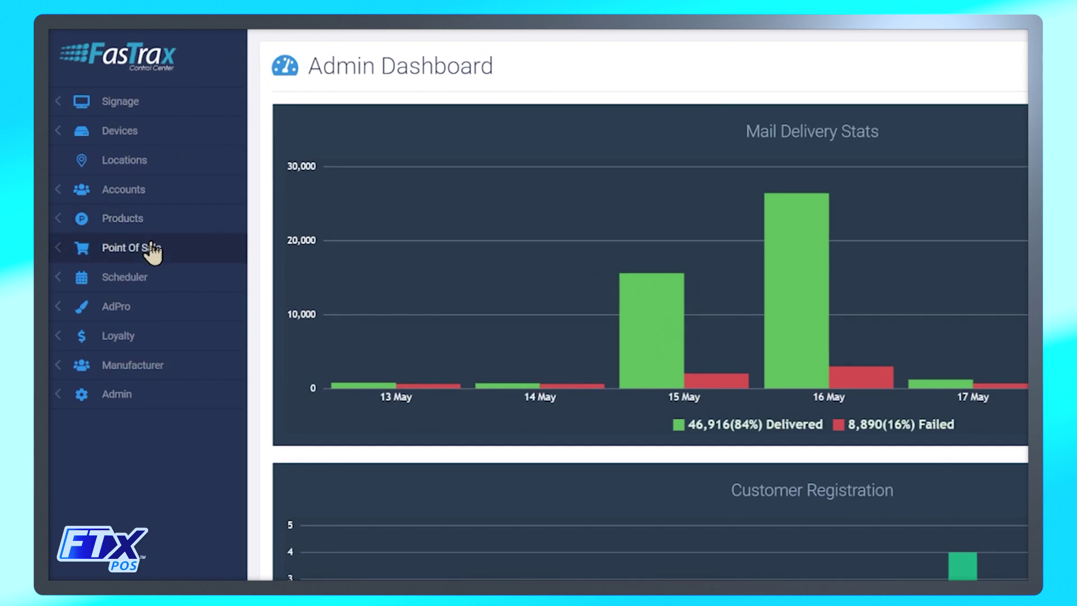
pyautogui.click(151, 243)
# Go to Point Of Sale > Maintenance > Settings & Panels, then the POS Product/General settings.
pyautogui.click(153, 314)
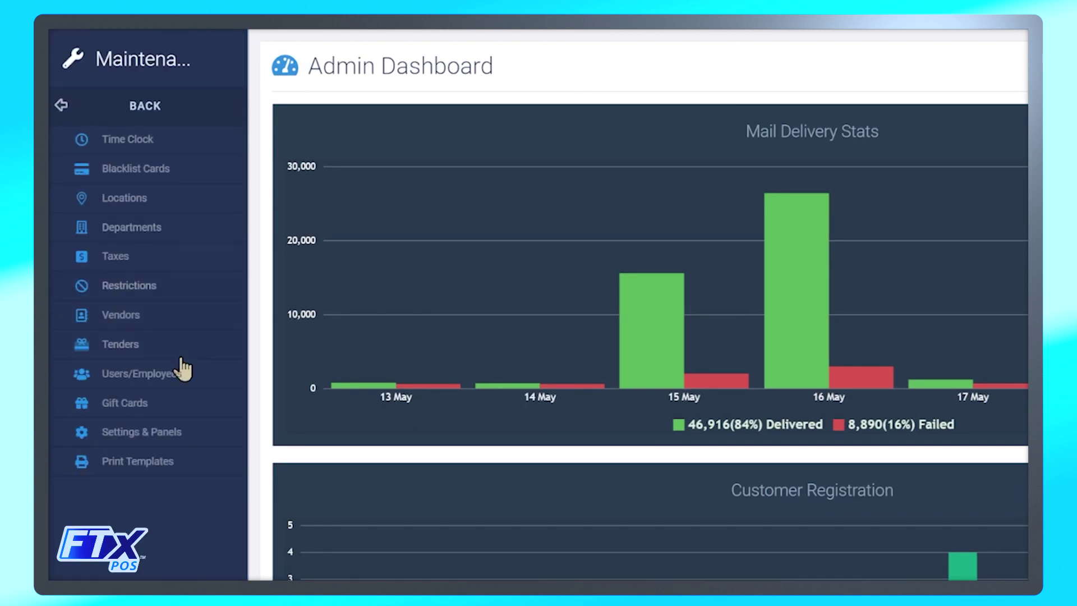
pyautogui.click(183, 435)
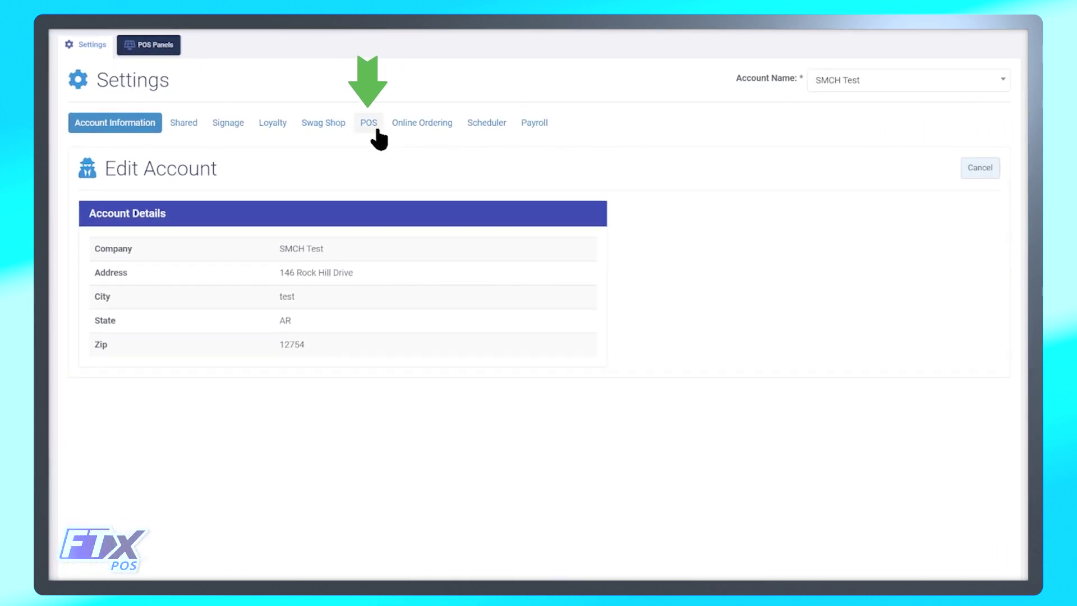
pyautogui.click(378, 137)
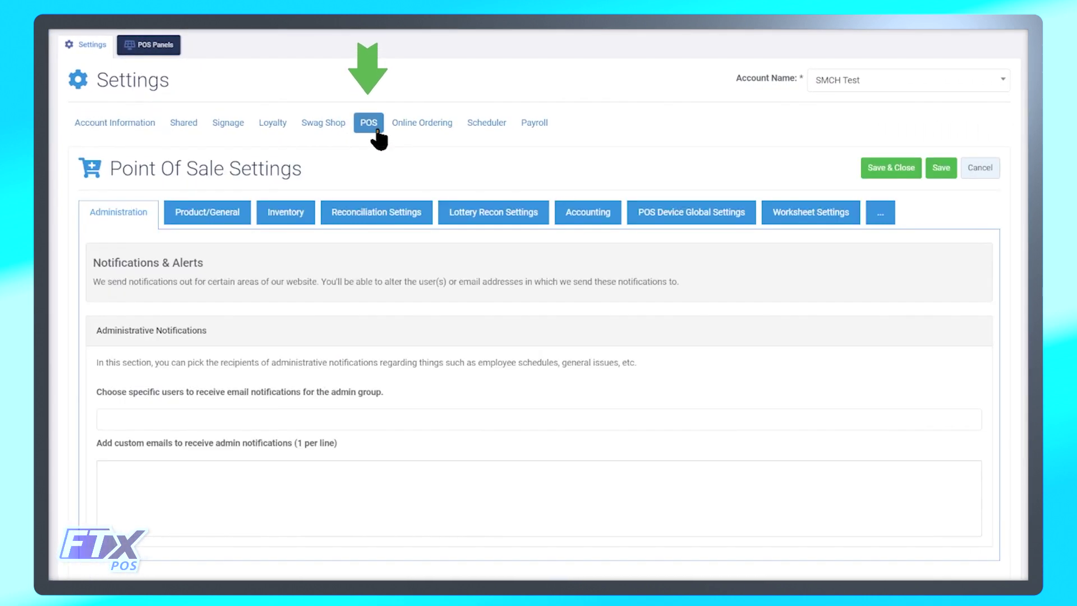
pyautogui.click(220, 217)
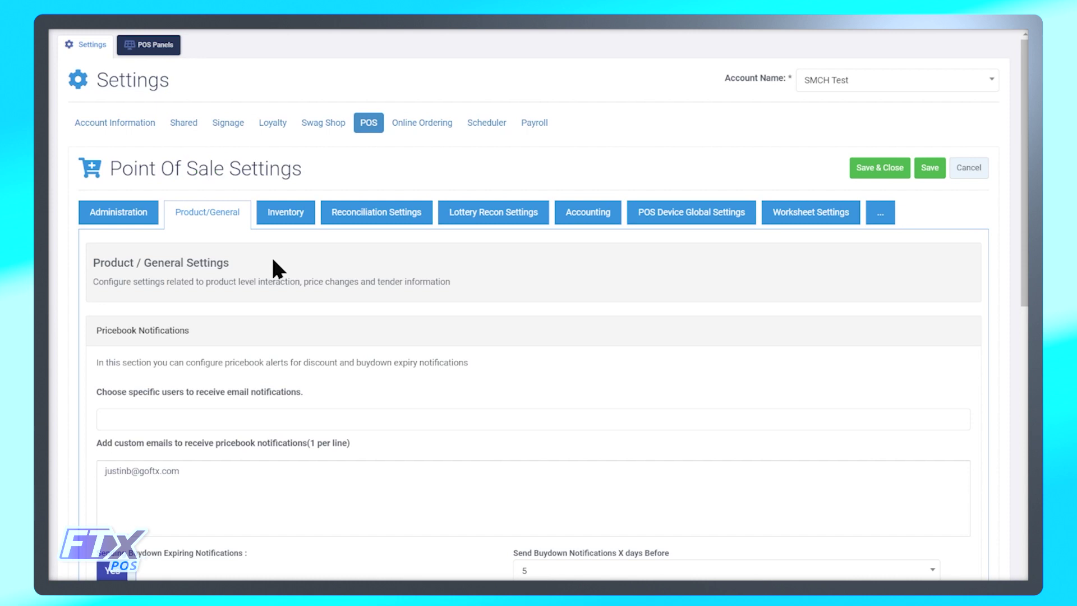
# Keep the Non Member Fee Department at 9999123 - Non-Member Fee and save the POS settings.
pyautogui.scroll(-15, 274, 261)
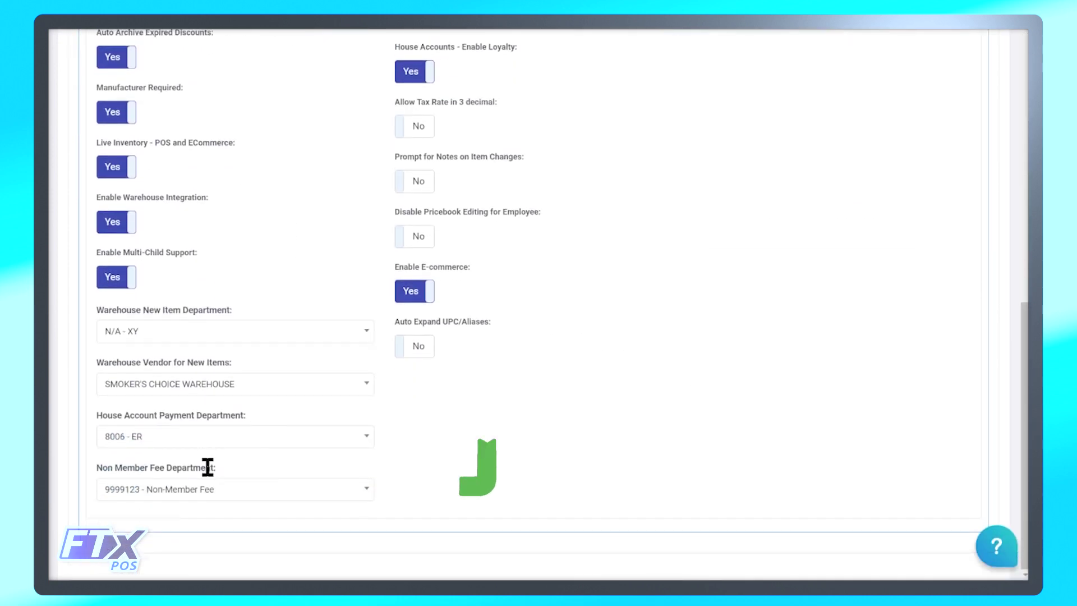
pyautogui.click(366, 496)
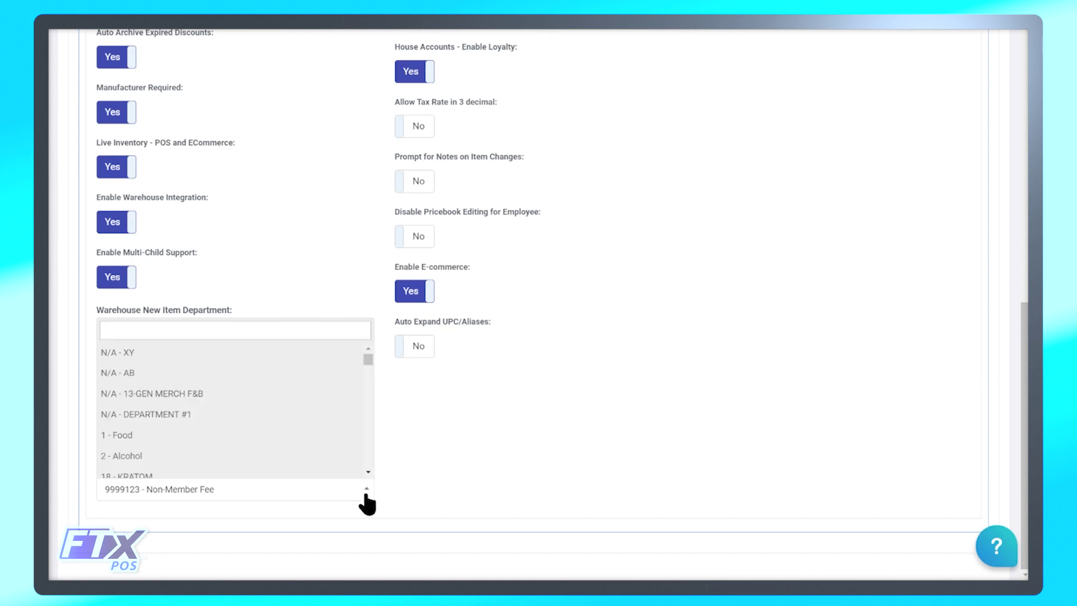
pyautogui.click(366, 496)
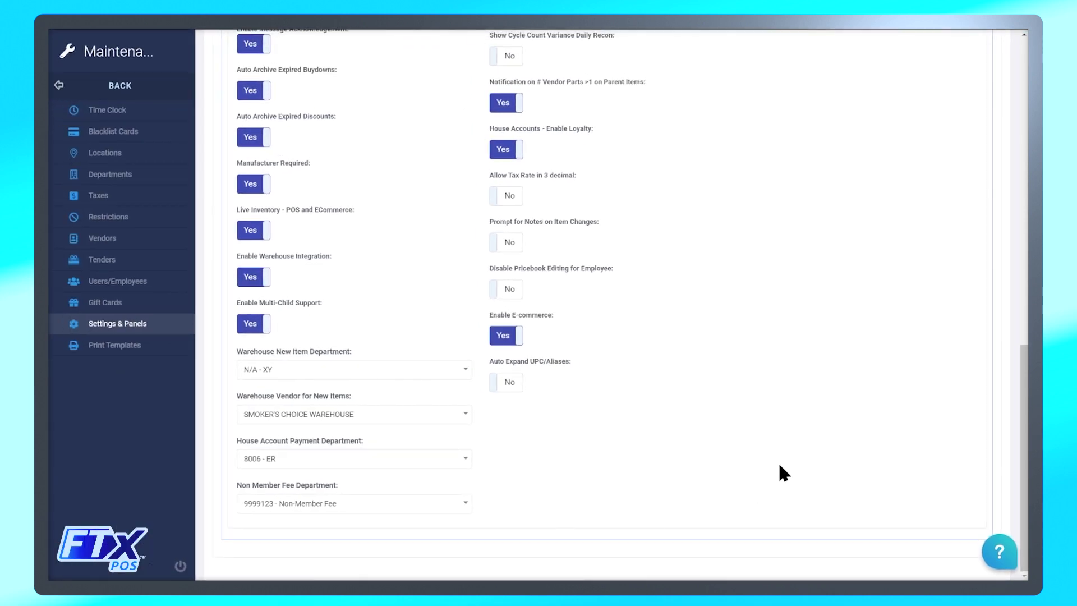
pyautogui.scroll(15, 778, 463)
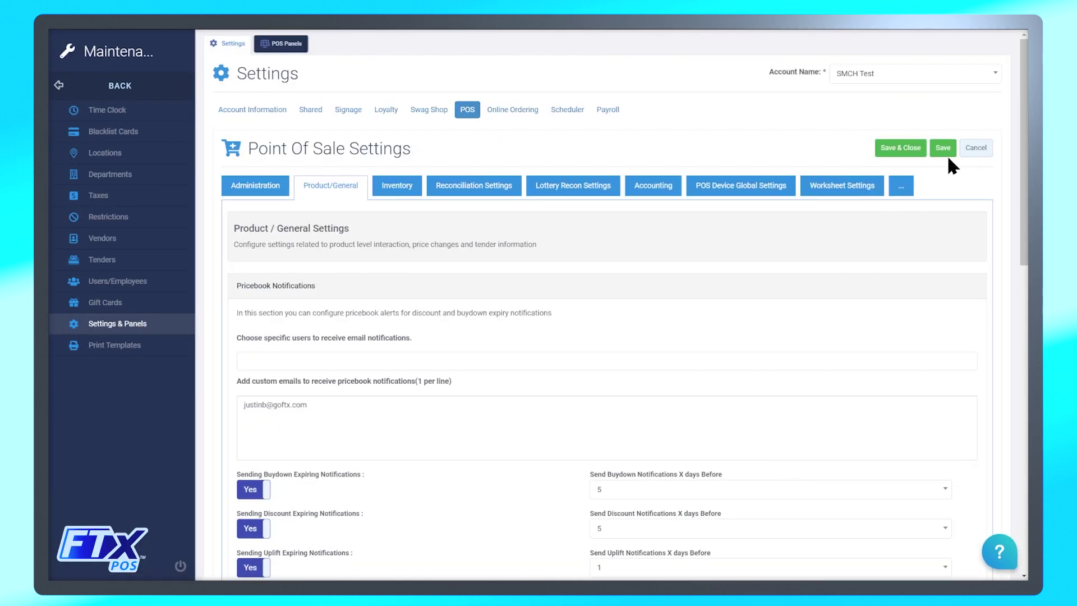
pyautogui.click(943, 149)
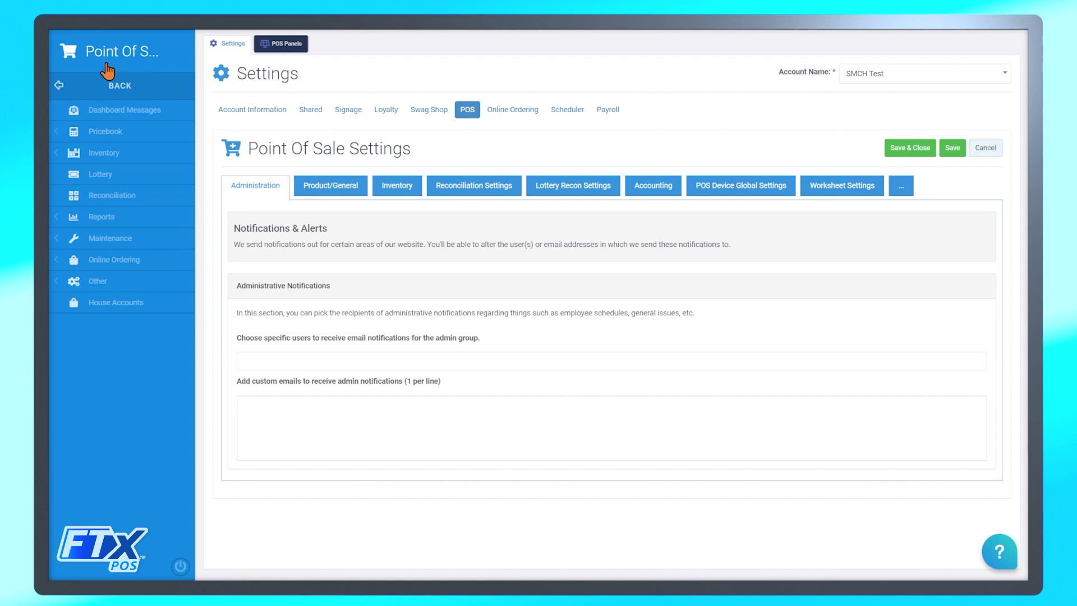
pyautogui.click(120, 133)
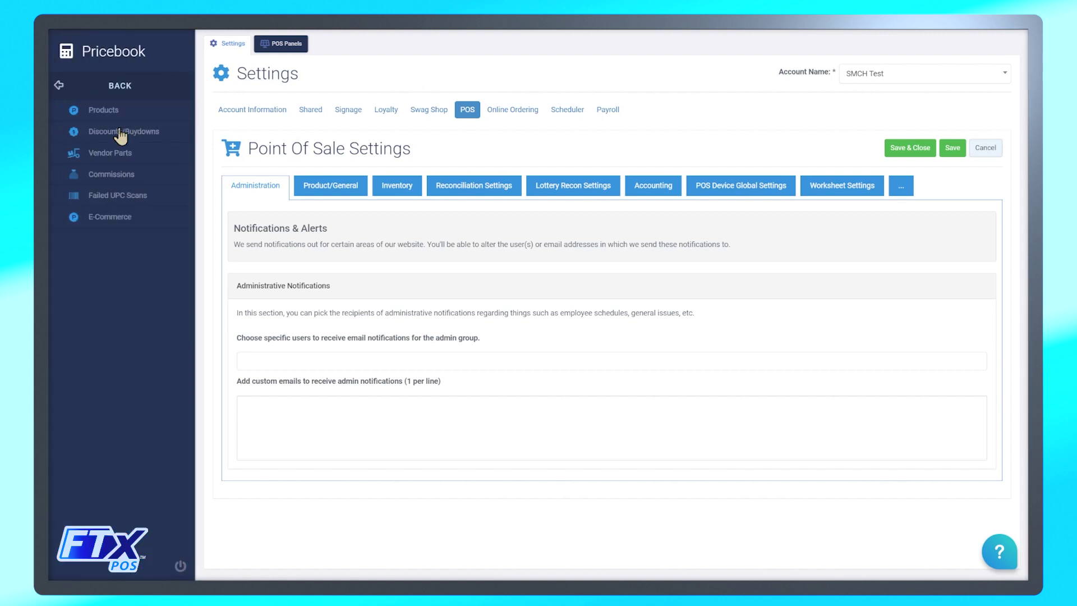
pyautogui.click(123, 112)
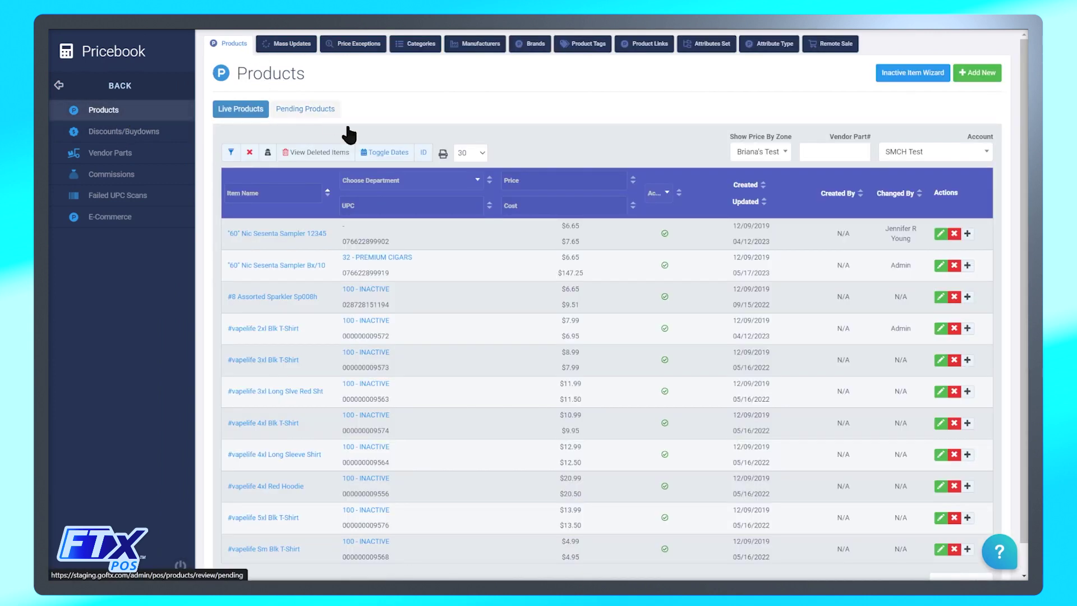
pyautogui.click(386, 207)
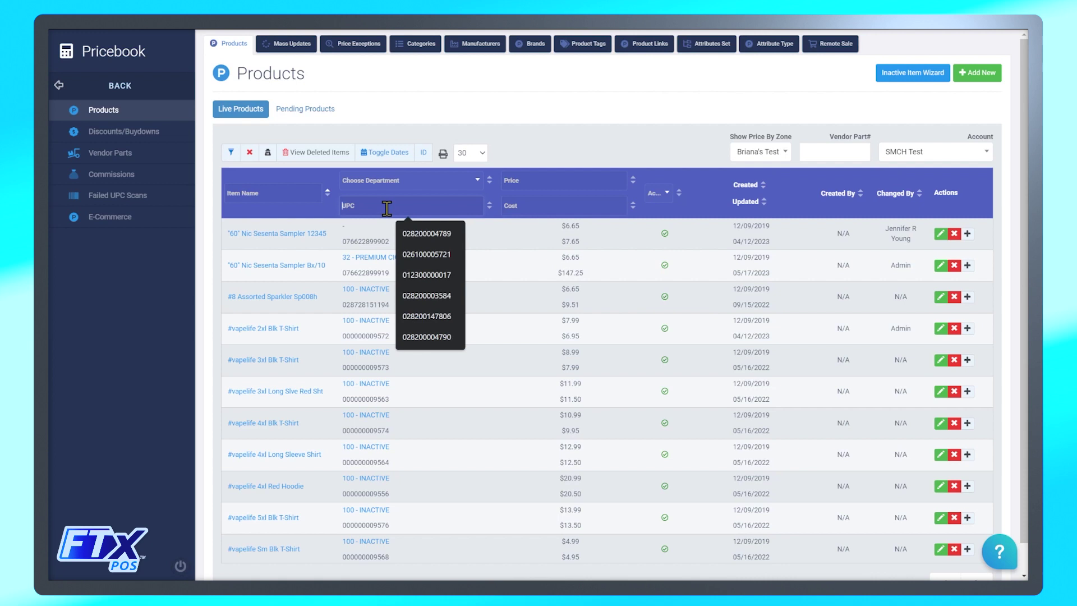
pyautogui.click(426, 254)
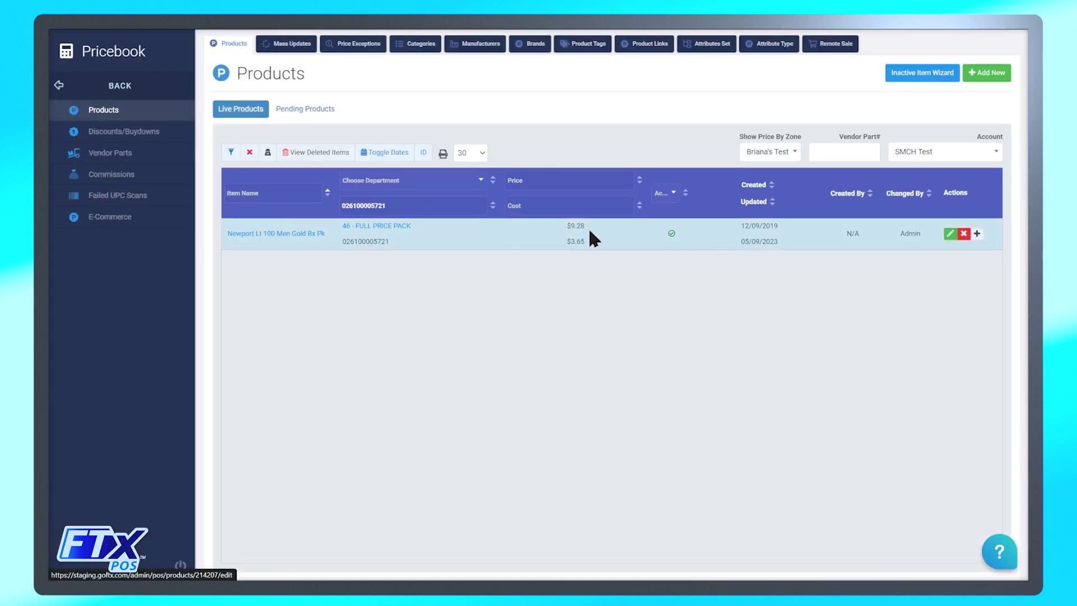
pyautogui.click(949, 233)
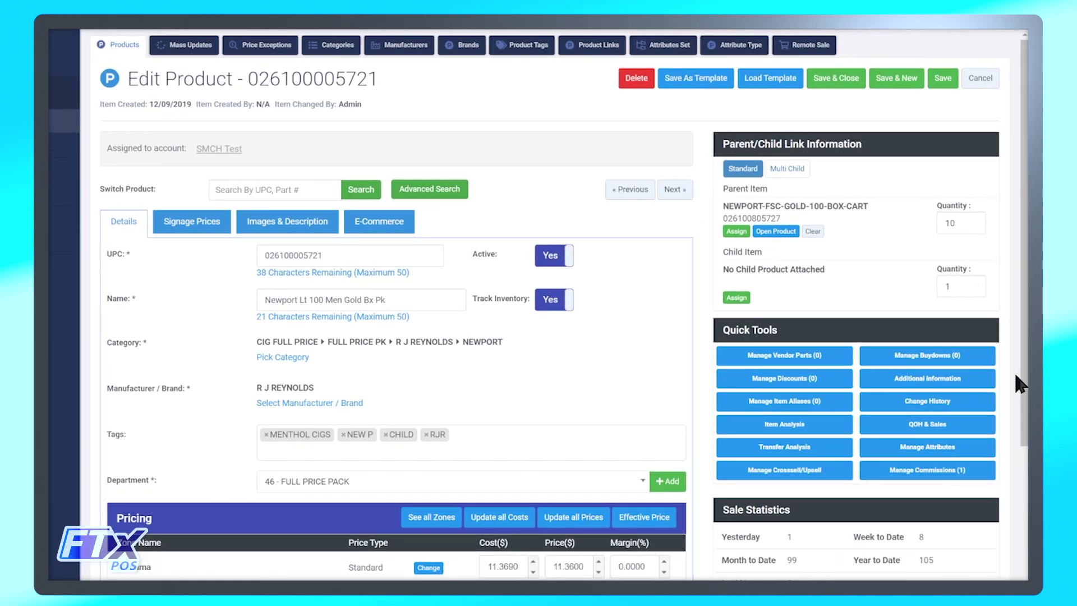
# Set the Newport product's Non Member Fee to 0.20 under Additional Information and save the product.
pyautogui.click(983, 381)
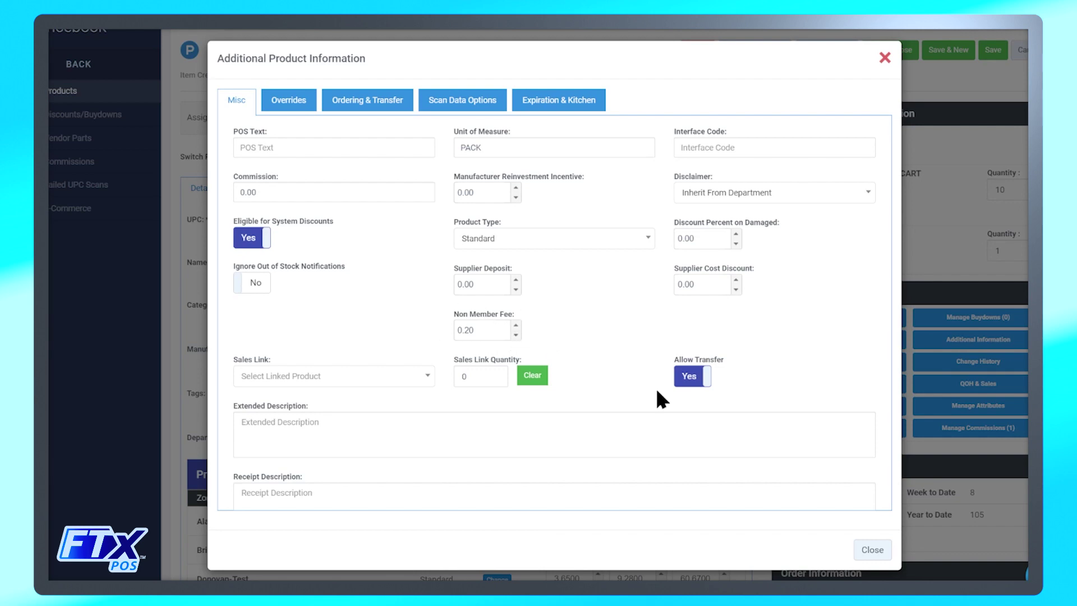
pyautogui.click(867, 550)
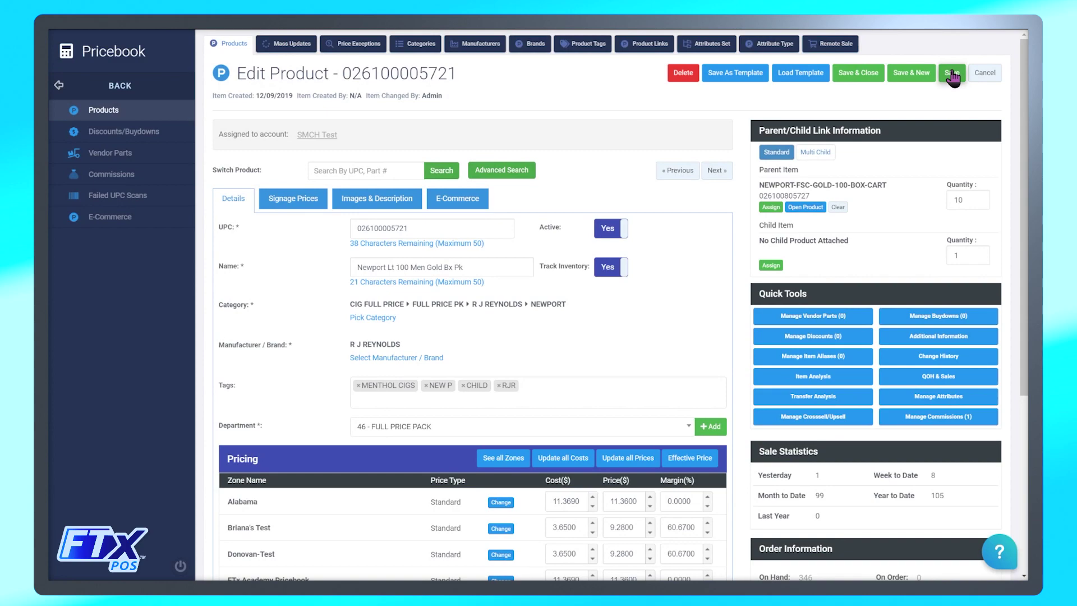
pyautogui.click(952, 73)
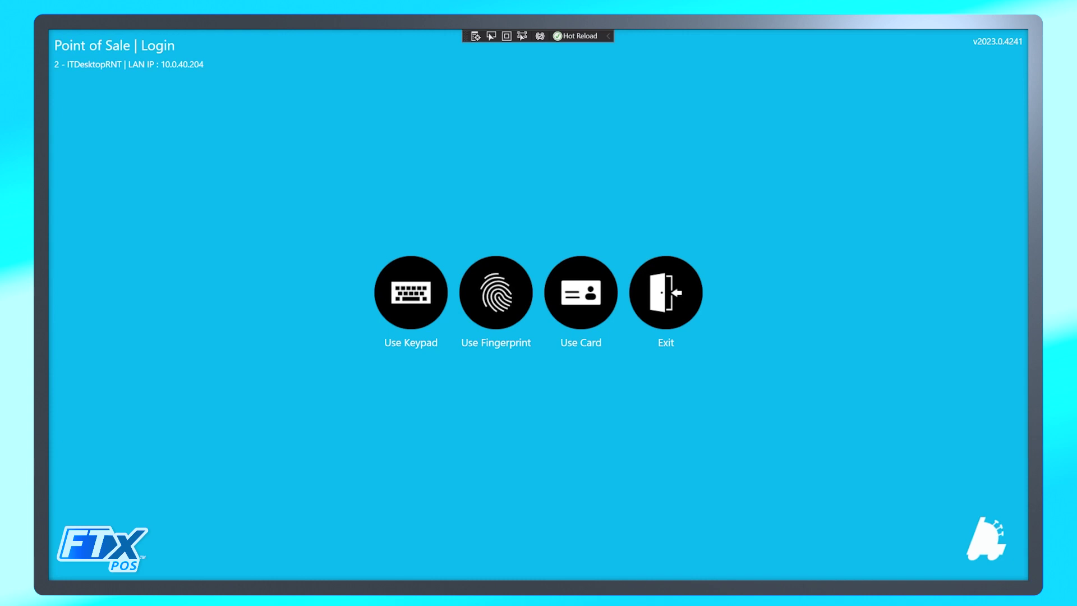
# Log into FTX POS with an employee ID and password and open the register.
pyautogui.click(387, 329)
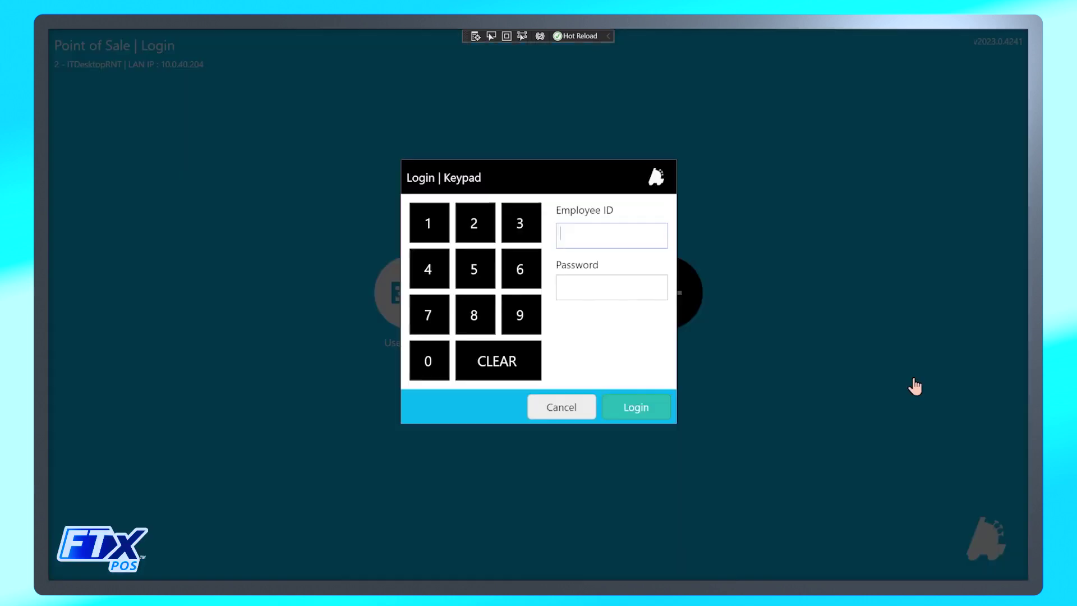
pyautogui.write('1•••')
pyautogui.press('Tab')
pyautogui.write('••••')
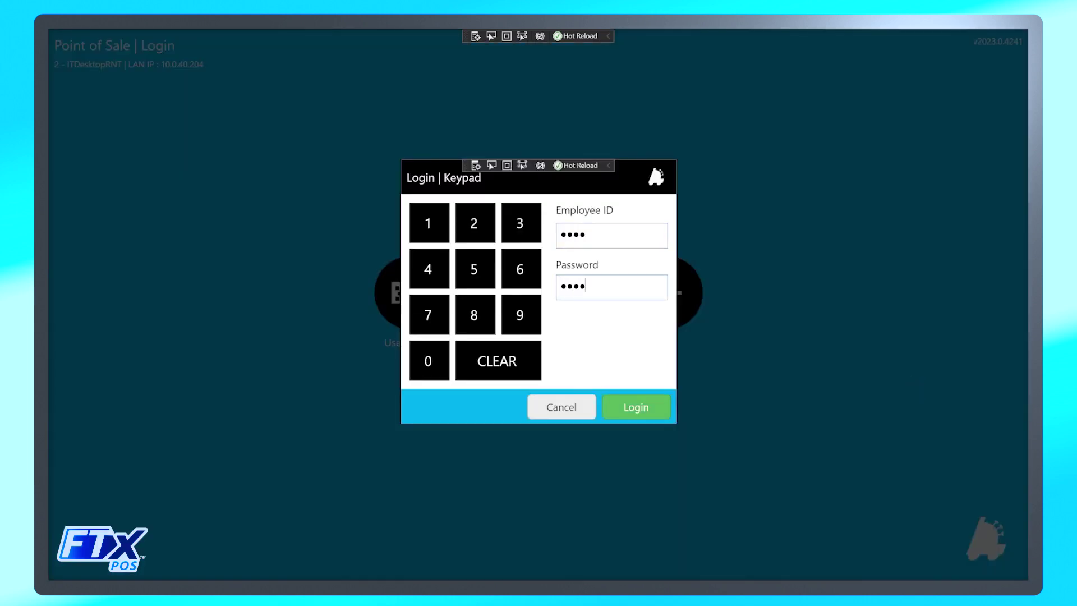
pyautogui.press('Return')
pyautogui.click(103, 149)
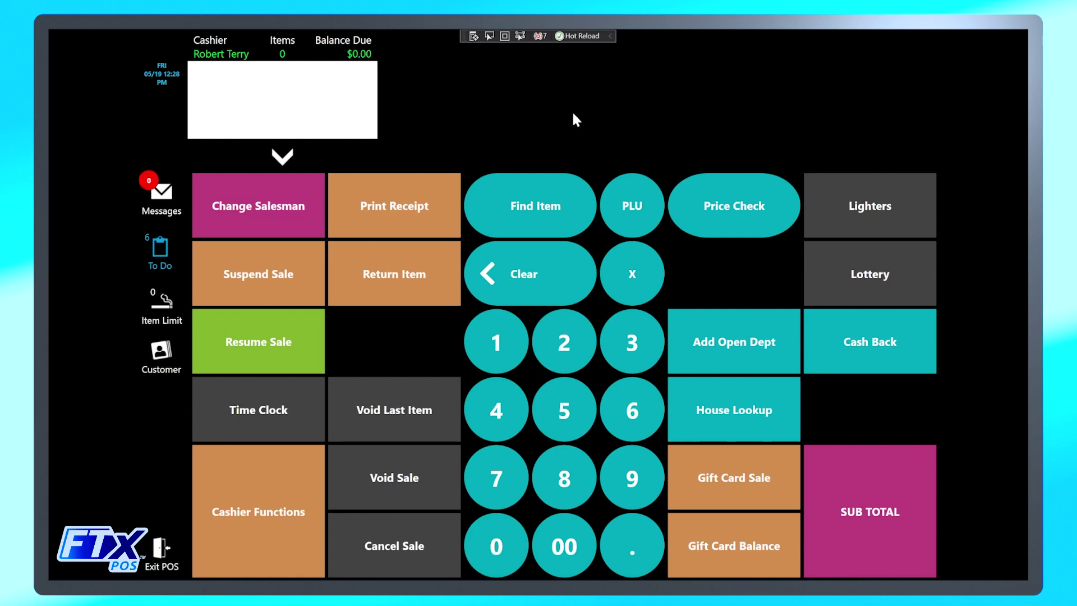
pyautogui.click(548, 209)
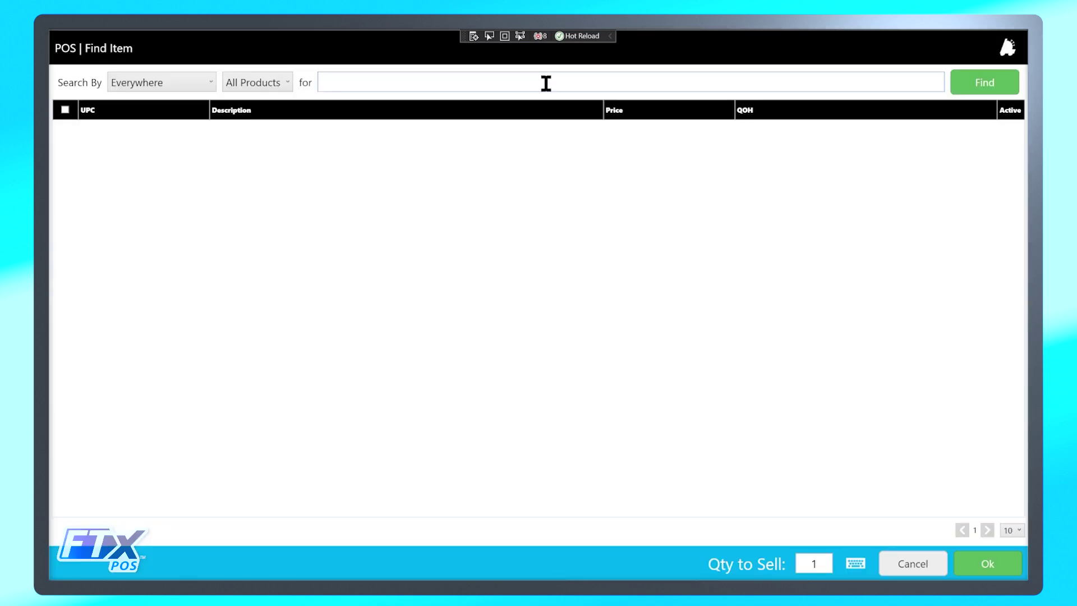
pyautogui.write('026100005721')
pyautogui.click(971, 88)
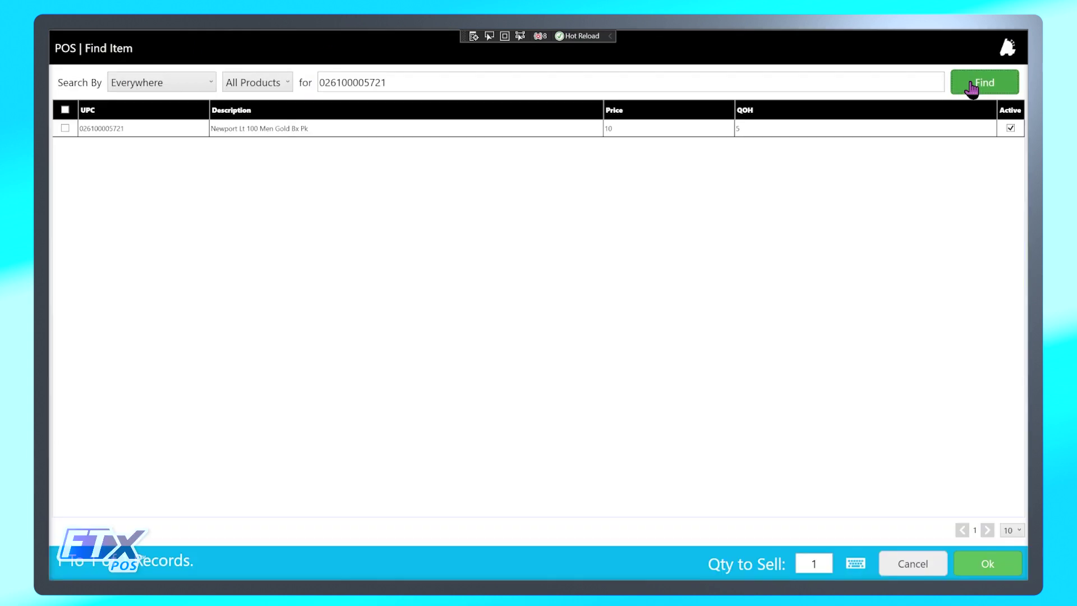
pyautogui.click(490, 135)
pyautogui.click(978, 564)
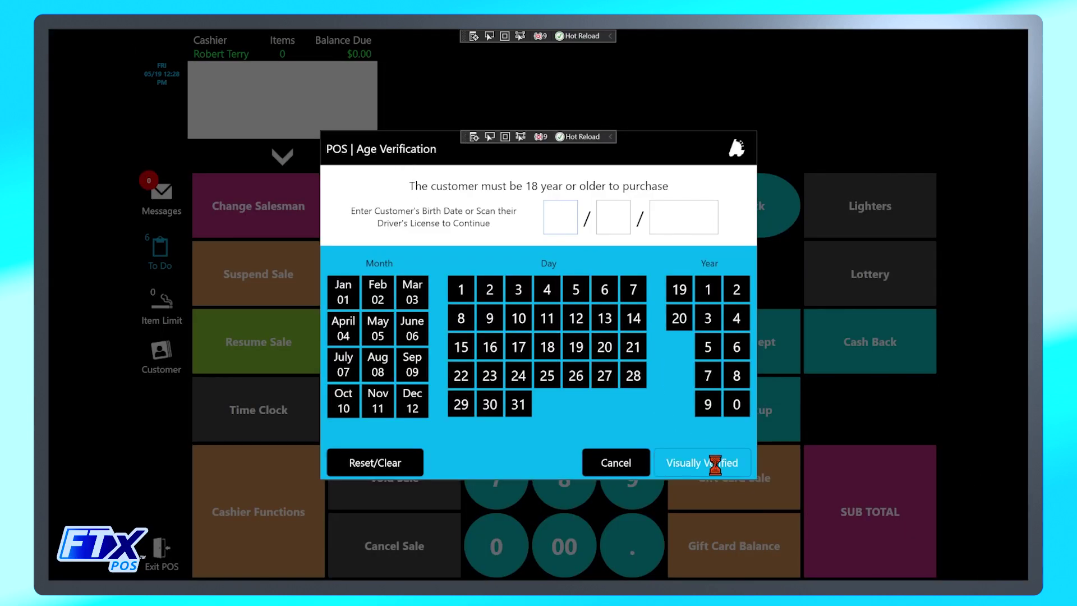
pyautogui.click(718, 461)
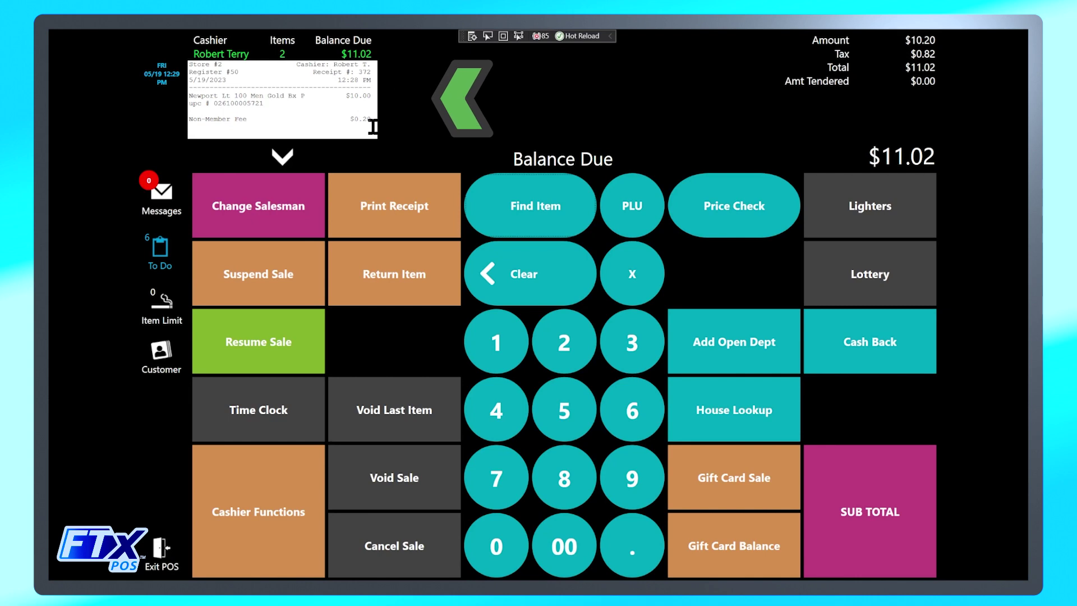
pyautogui.click(280, 161)
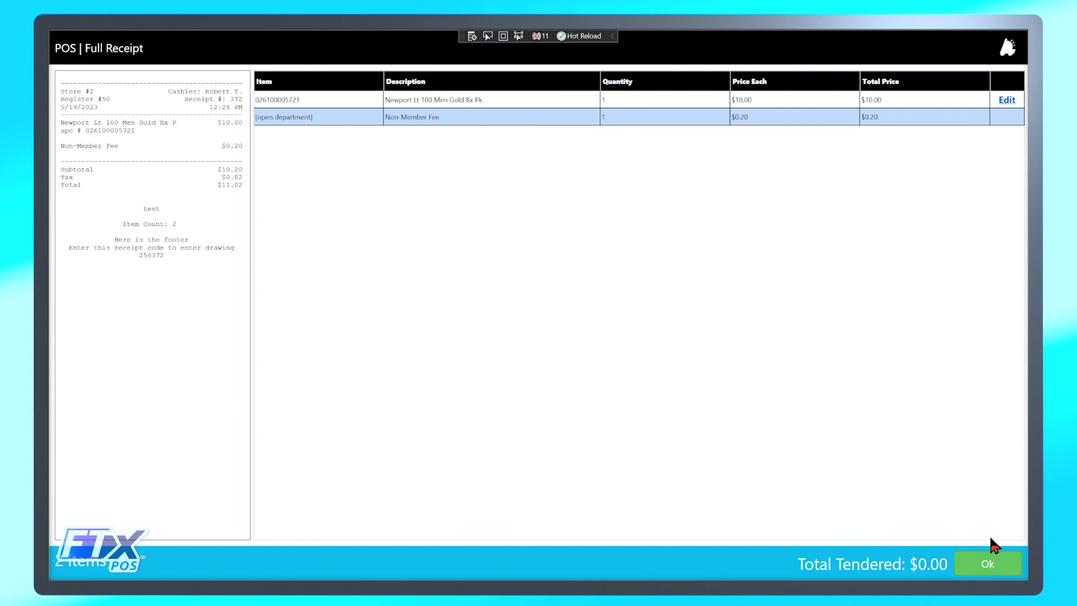
pyautogui.click(995, 557)
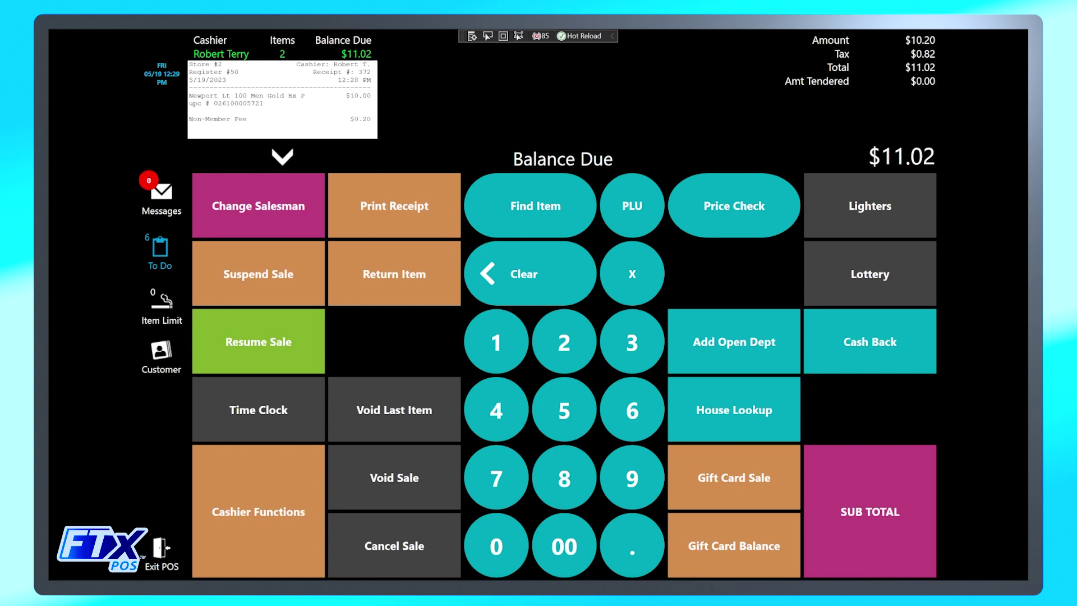
pyautogui.click(548, 207)
pyautogui.click(523, 80)
pyautogui.write('028200004789')
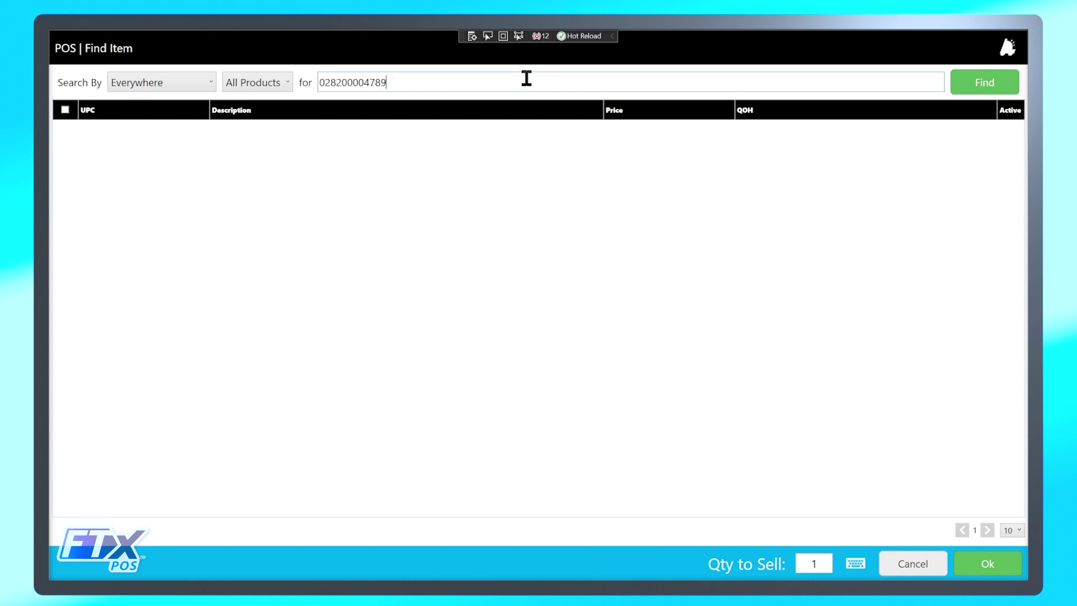
pyautogui.click(974, 86)
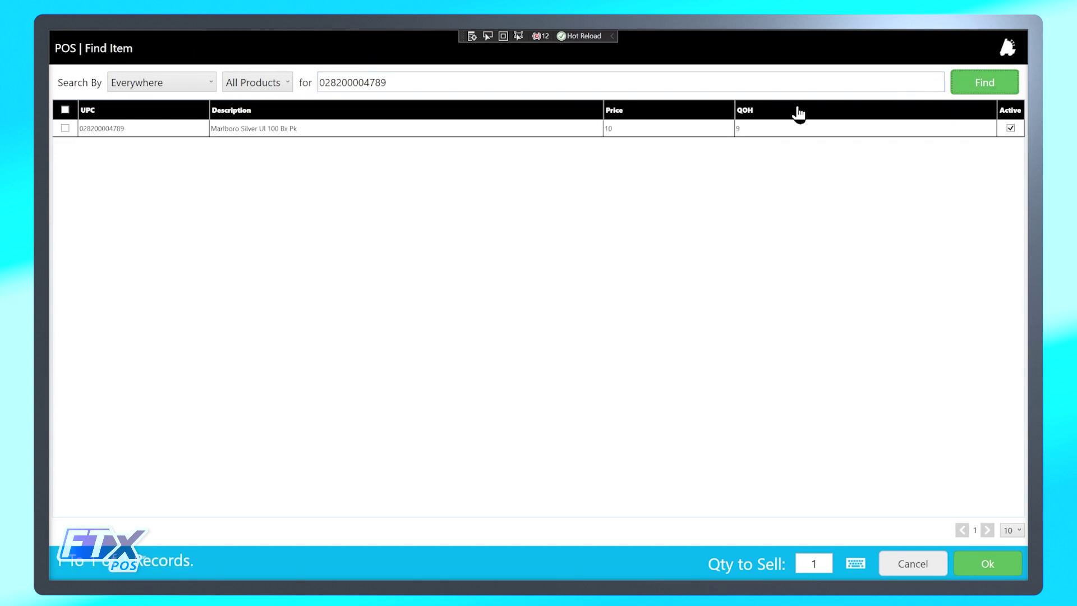
pyautogui.click(456, 130)
pyautogui.click(987, 563)
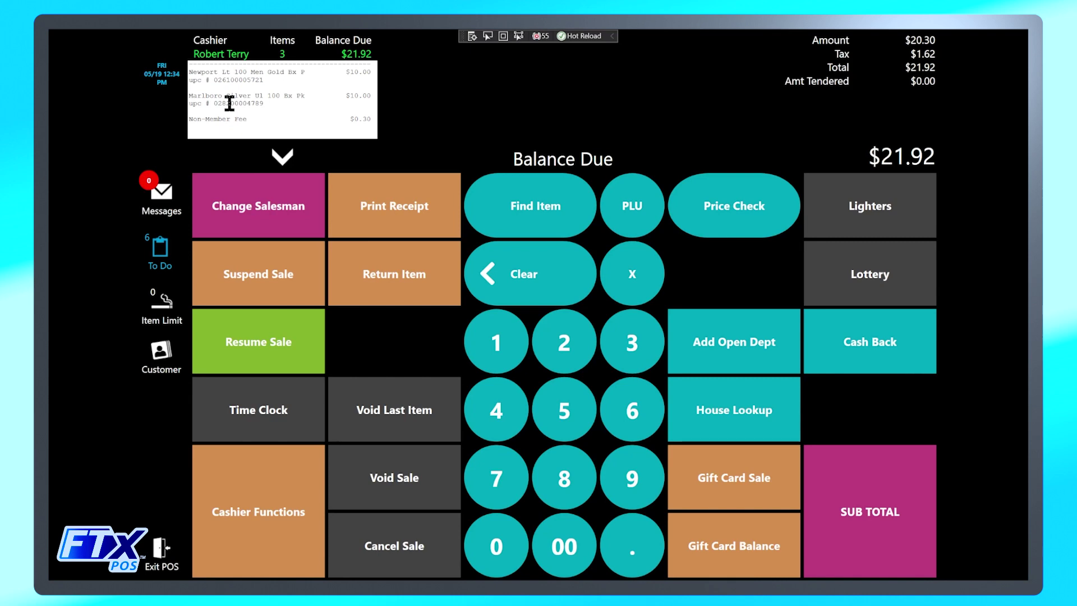
pyautogui.click(285, 158)
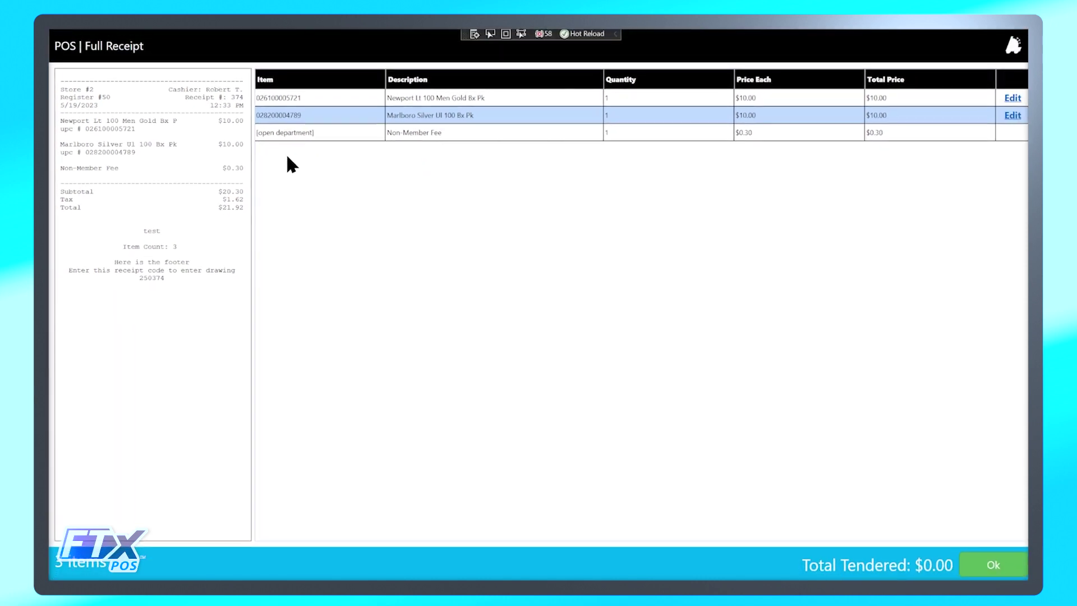
pyautogui.click(979, 565)
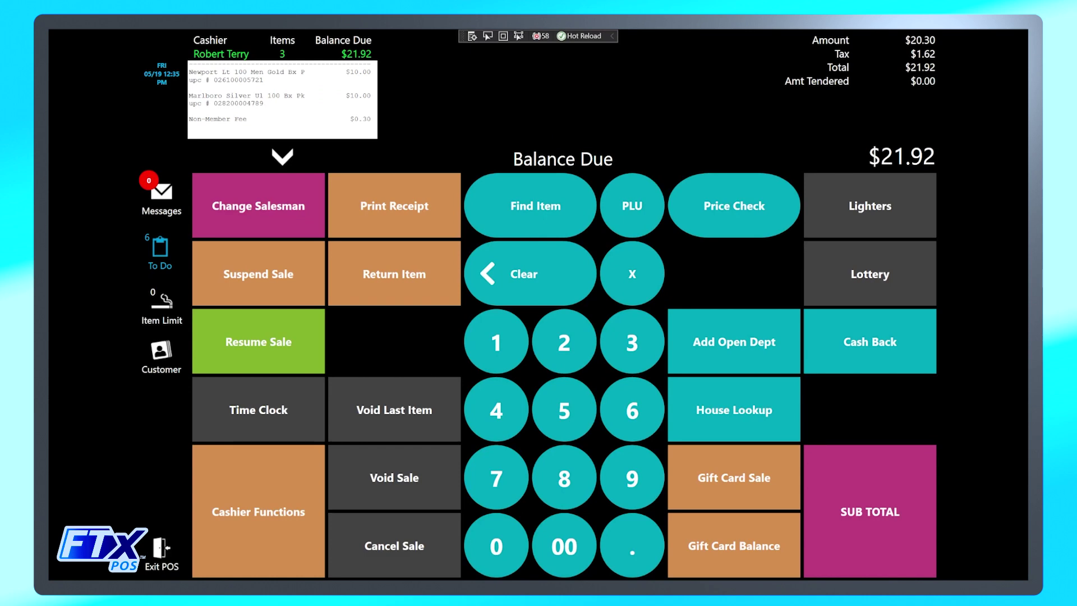
pyautogui.click(542, 197)
pyautogui.write('012300000017')
pyautogui.click(963, 90)
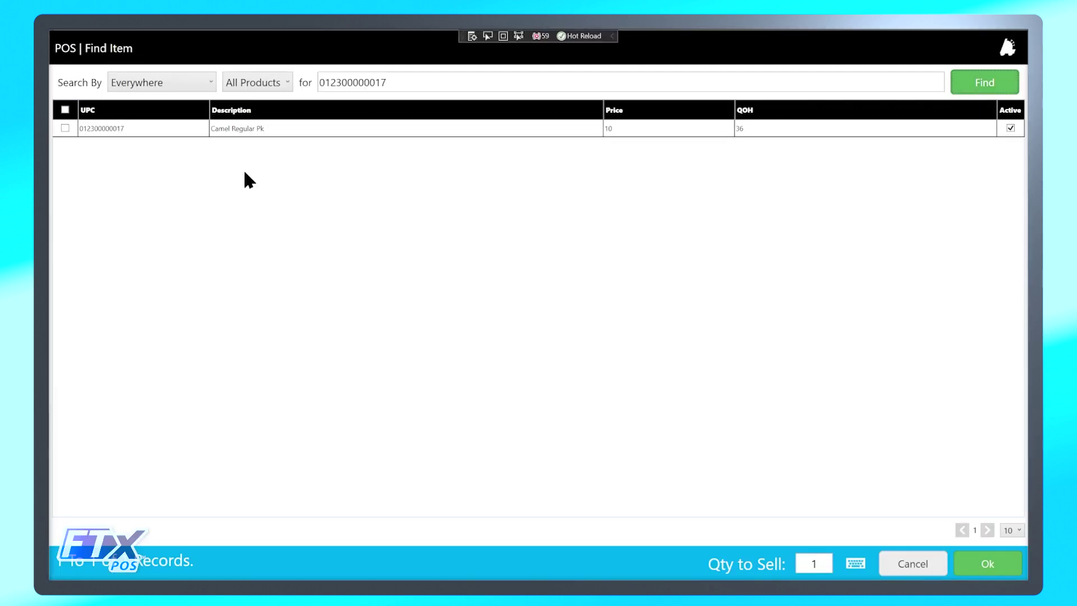
pyautogui.click(346, 130)
pyautogui.click(1007, 565)
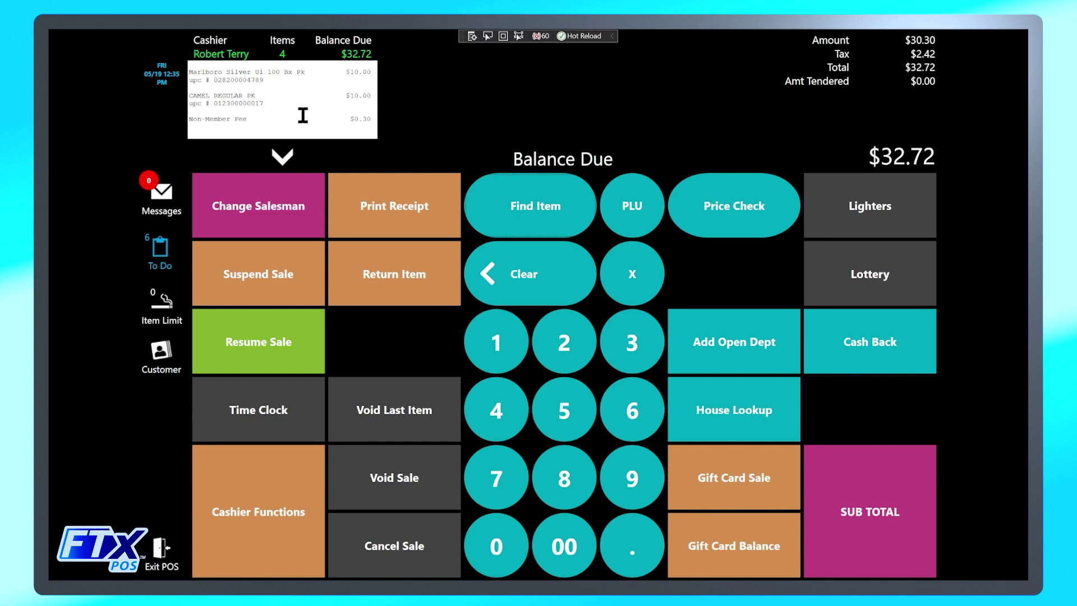
pyautogui.click(282, 159)
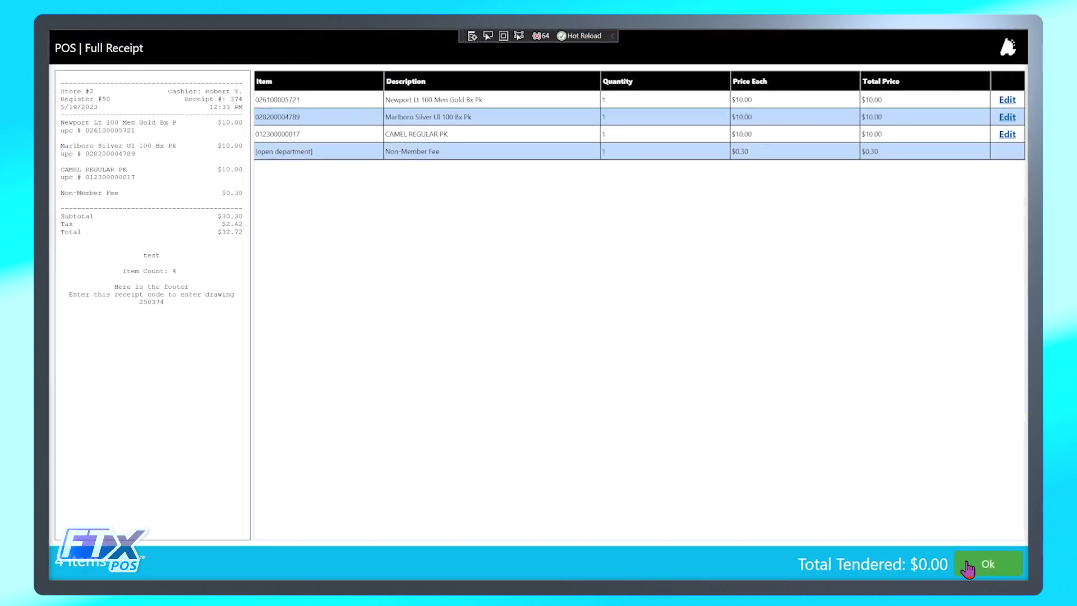
pyautogui.click(967, 566)
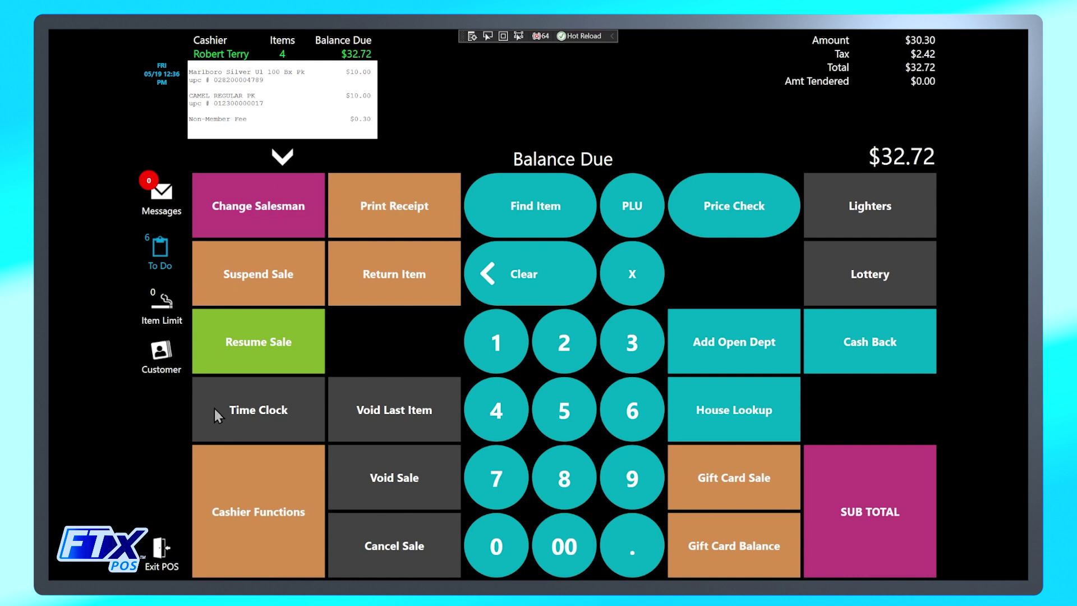
# Attach the member customer by phone number, confirm the Non-Member Fee drops, and complete the sale.
pyautogui.click(162, 352)
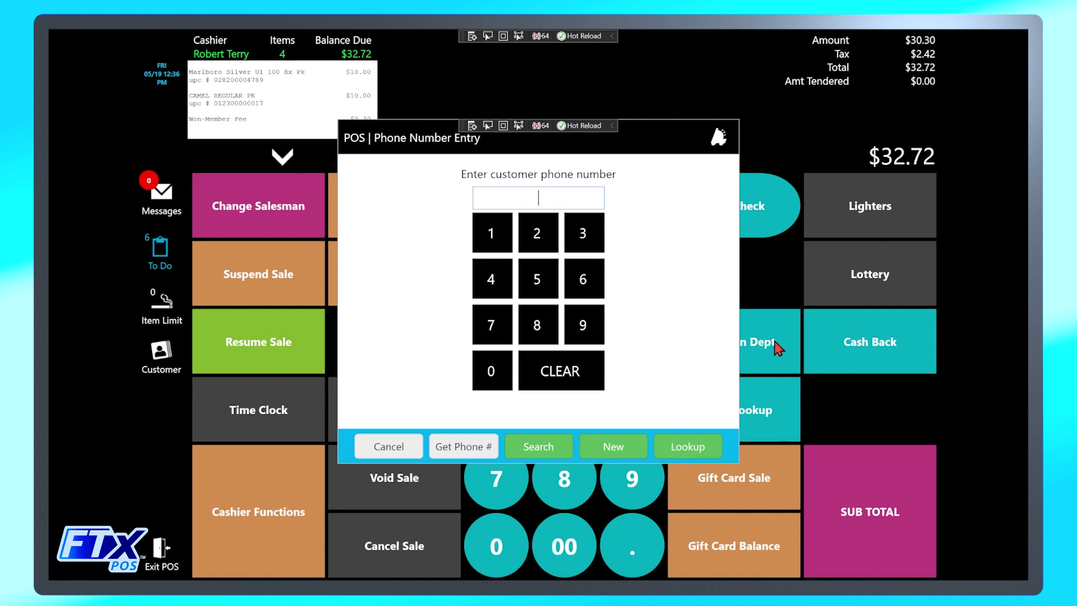
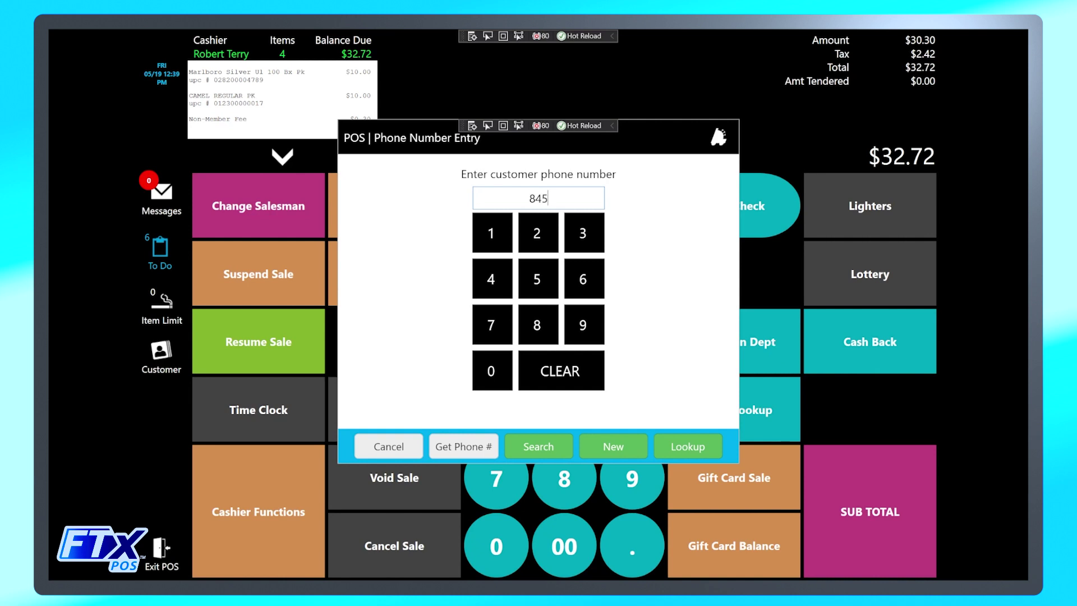
pyautogui.click(701, 449)
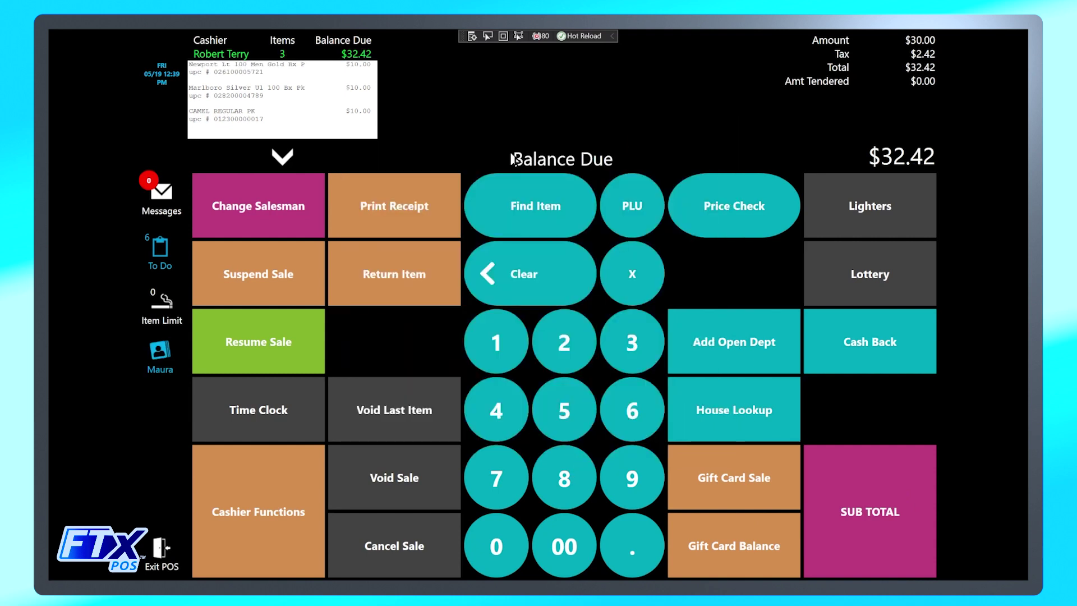
pyautogui.click(283, 158)
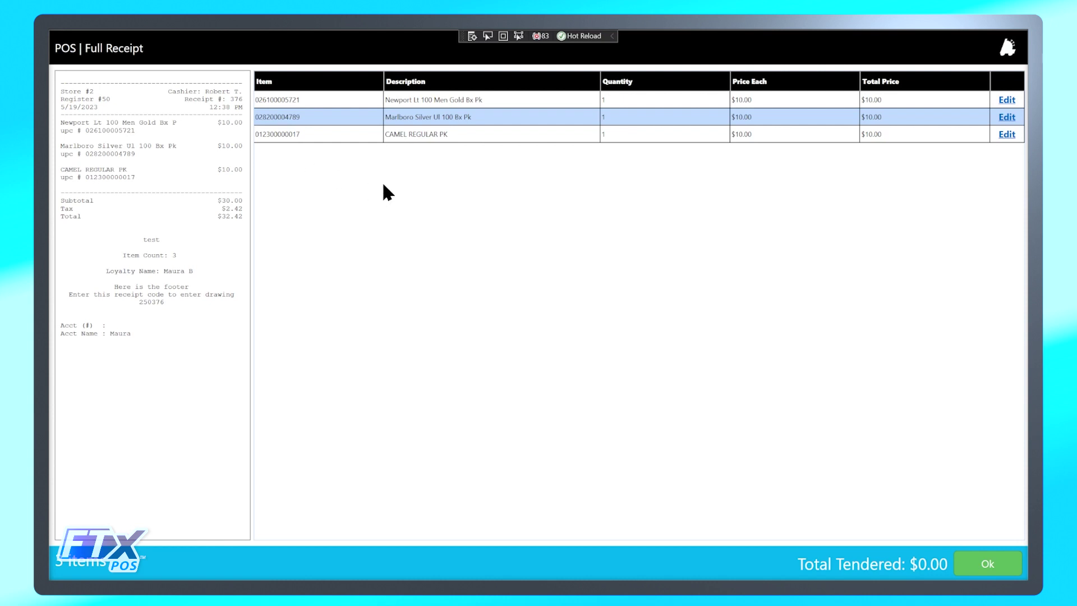
pyautogui.click(973, 575)
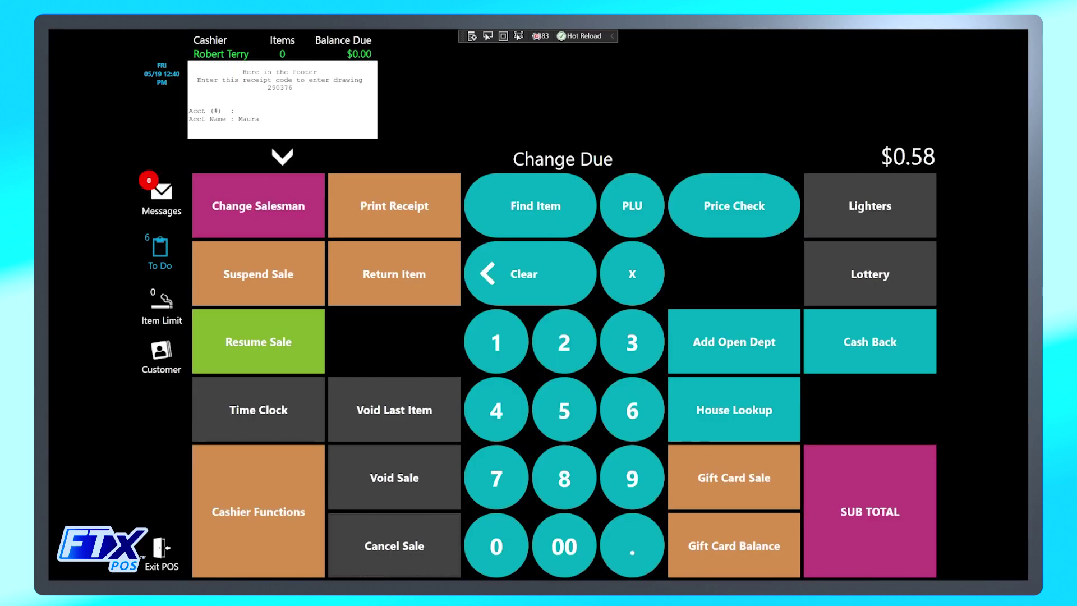
pyautogui.click(535, 206)
pyautogui.write('026100005721')
pyautogui.press('Return')
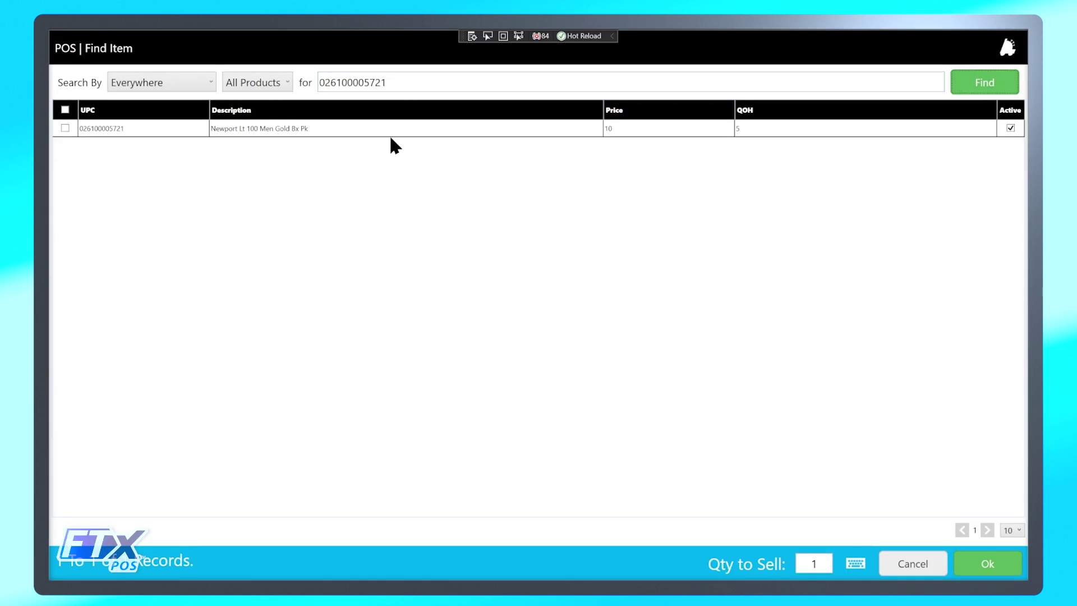
pyautogui.click(976, 565)
pyautogui.click(721, 464)
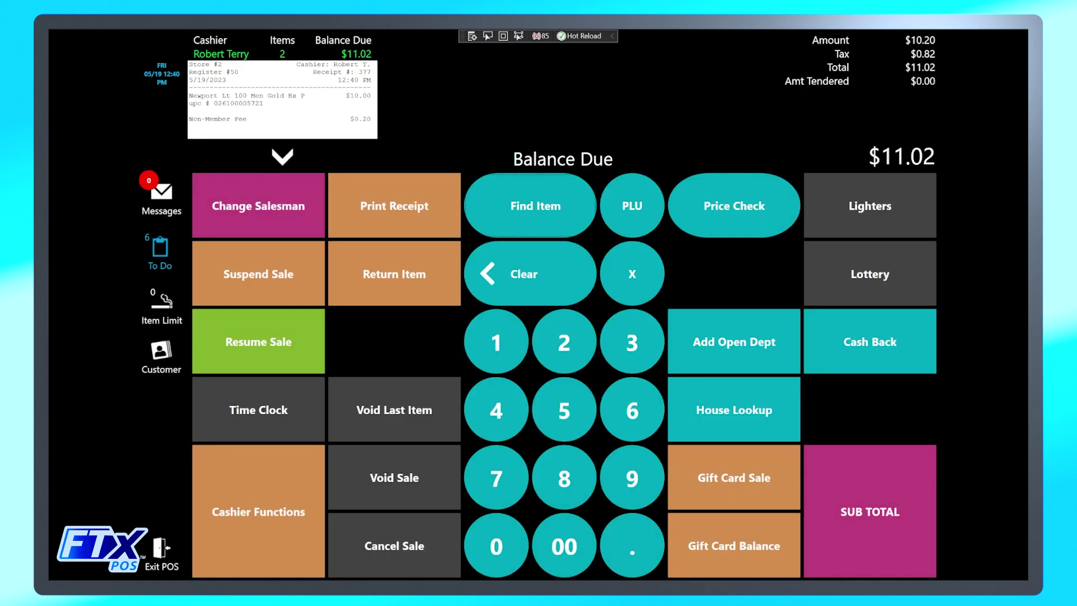
pyautogui.click(536, 206)
pyautogui.write('012300000017')
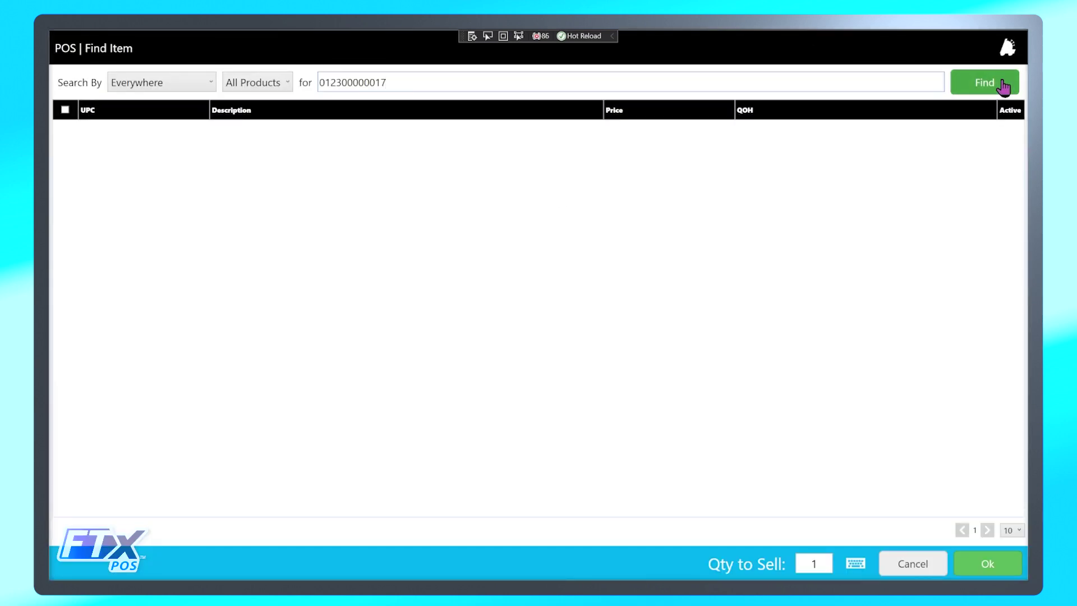
pyautogui.click(1002, 87)
pyautogui.click(500, 128)
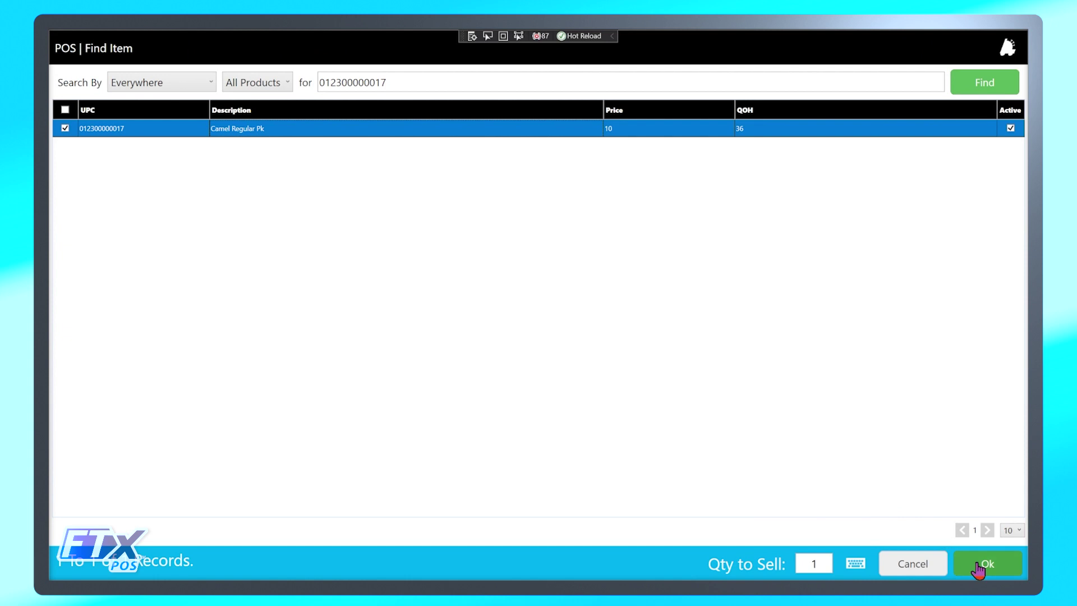
pyautogui.click(976, 564)
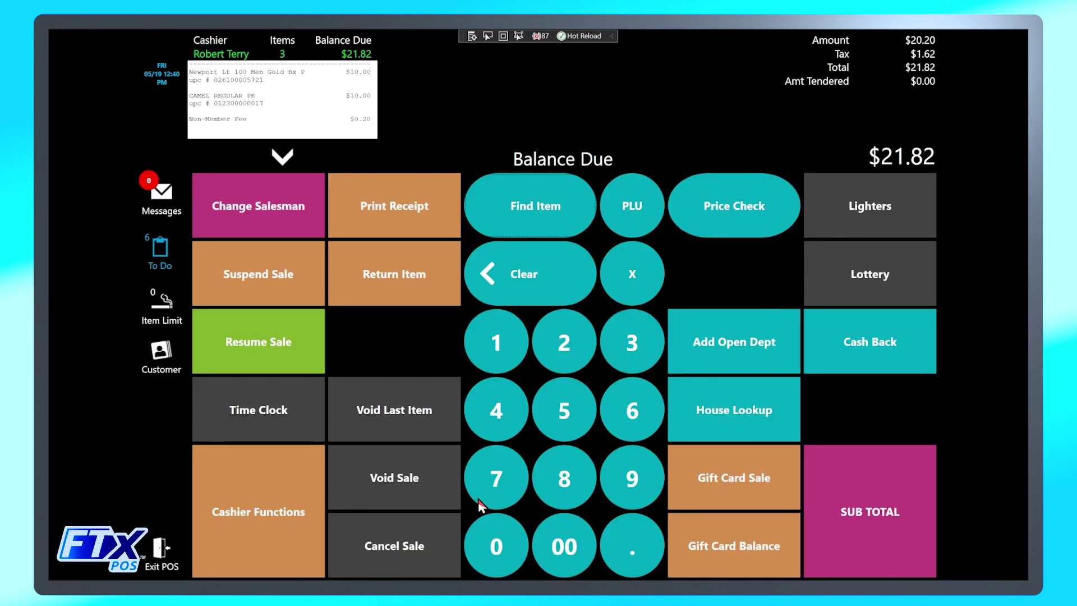
# Void the Camel pack as the last item, check the $11.02 receipt, and look Camel up again.
pyautogui.click(411, 411)
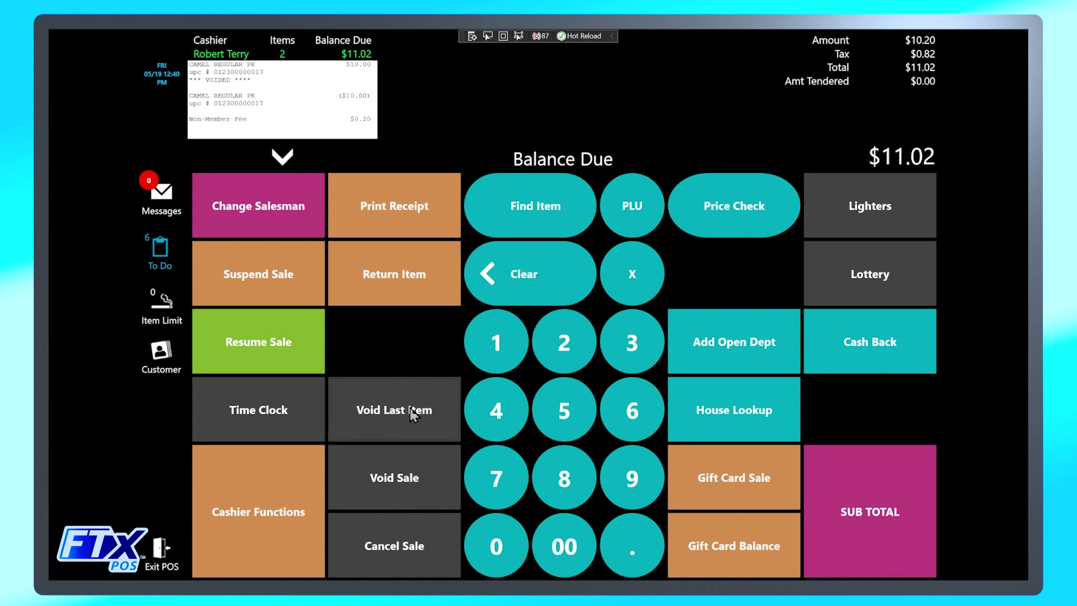
pyautogui.click(282, 162)
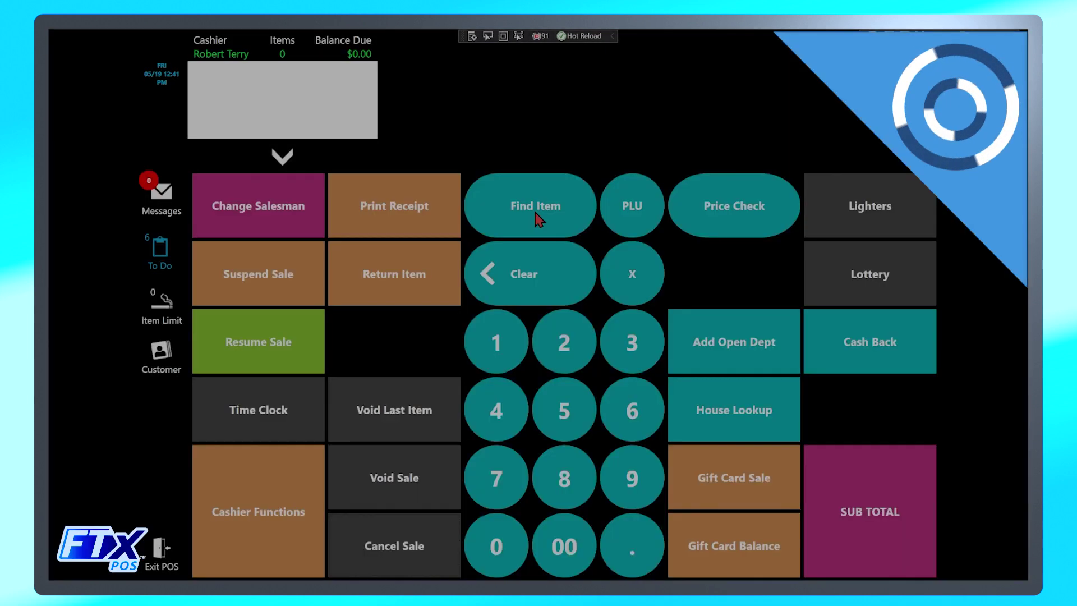
pyautogui.click(536, 206)
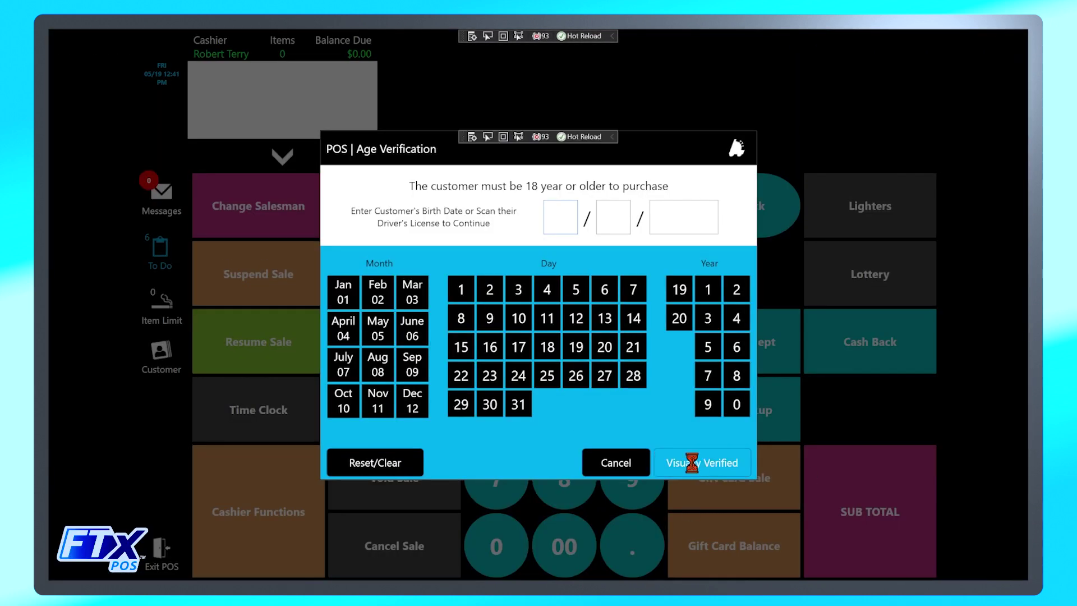
# Verify age visually, add Newport, then void the Newport line so the fee drops to $10.80.
pyautogui.click(692, 462)
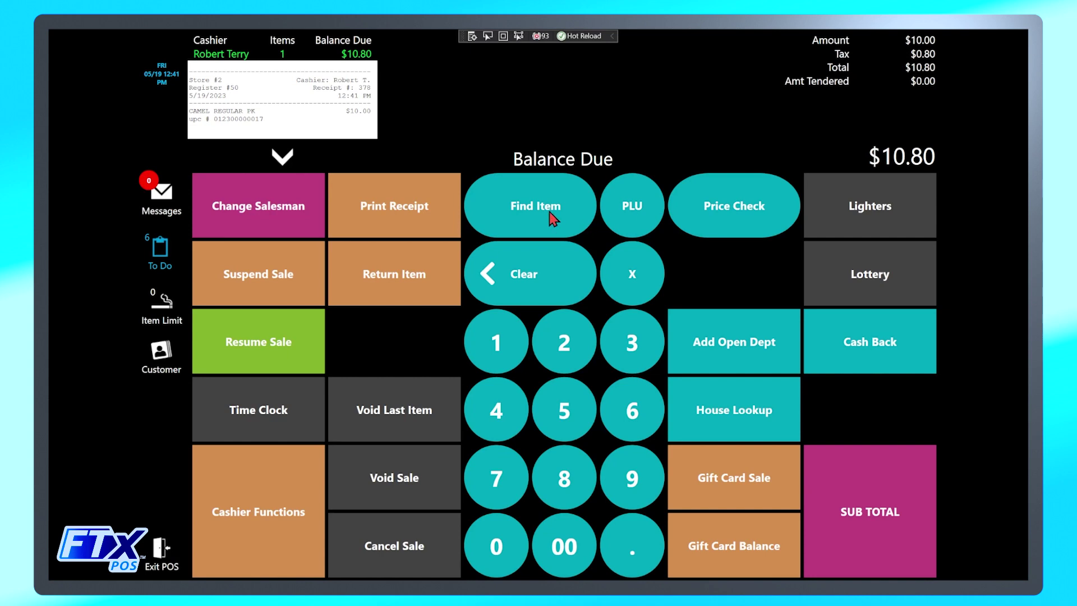
pyautogui.click(548, 219)
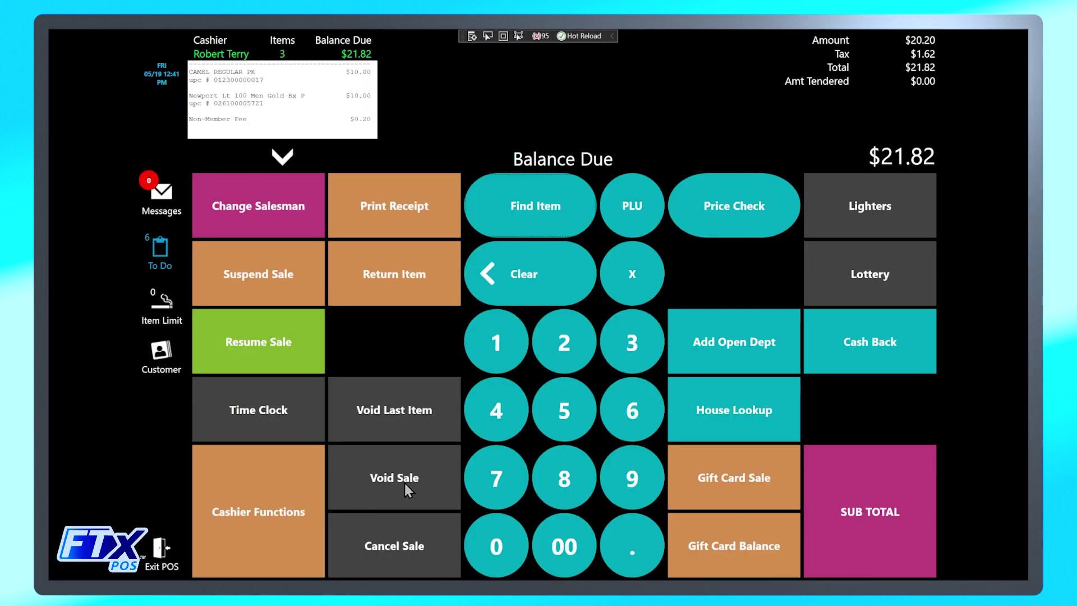
pyautogui.click(405, 483)
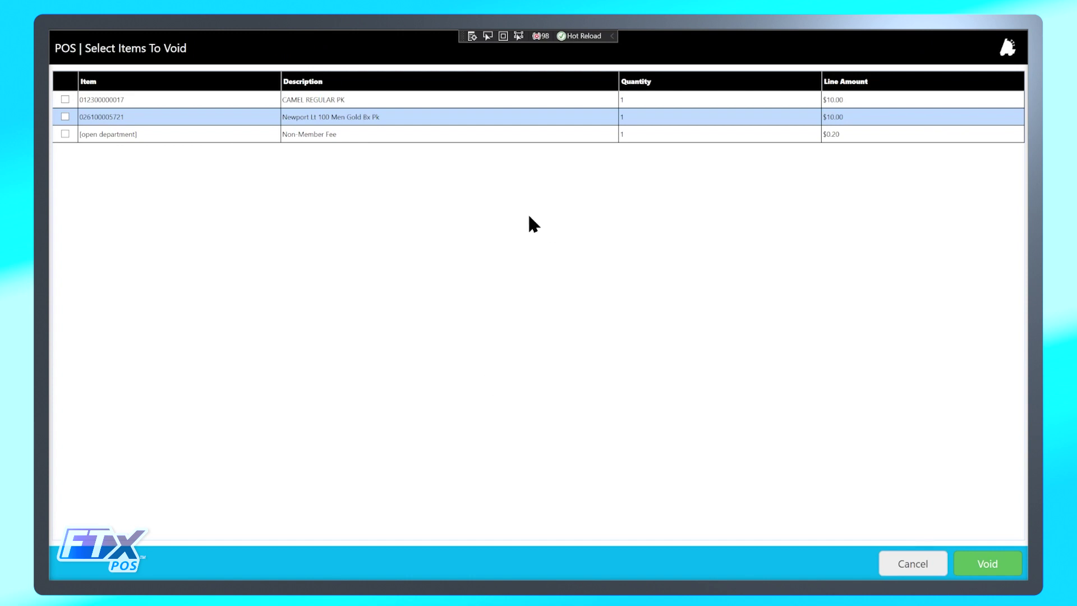
pyautogui.click(404, 120)
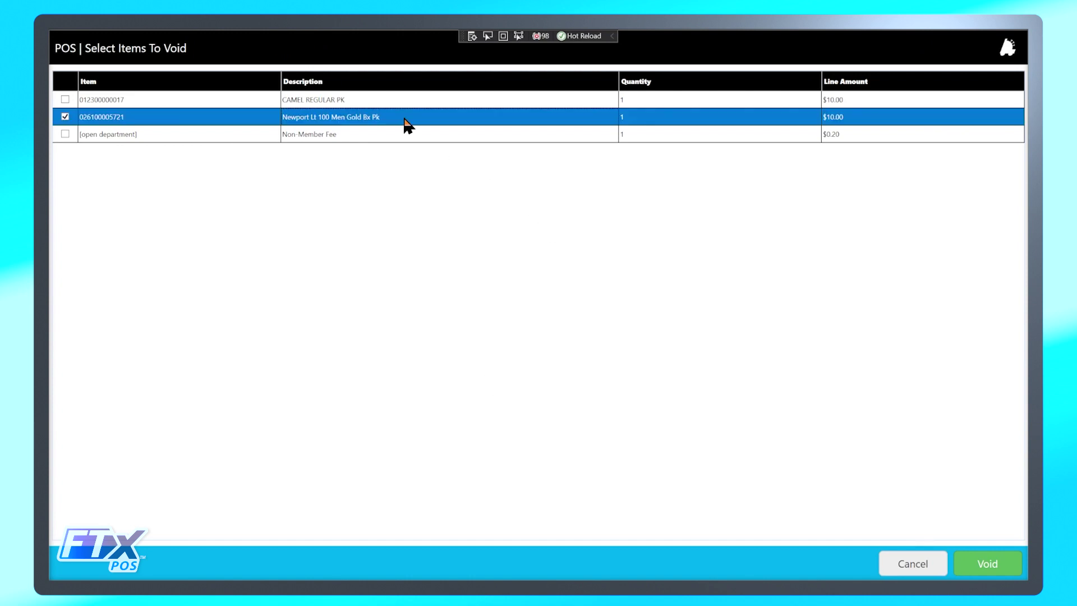
pyautogui.click(1008, 566)
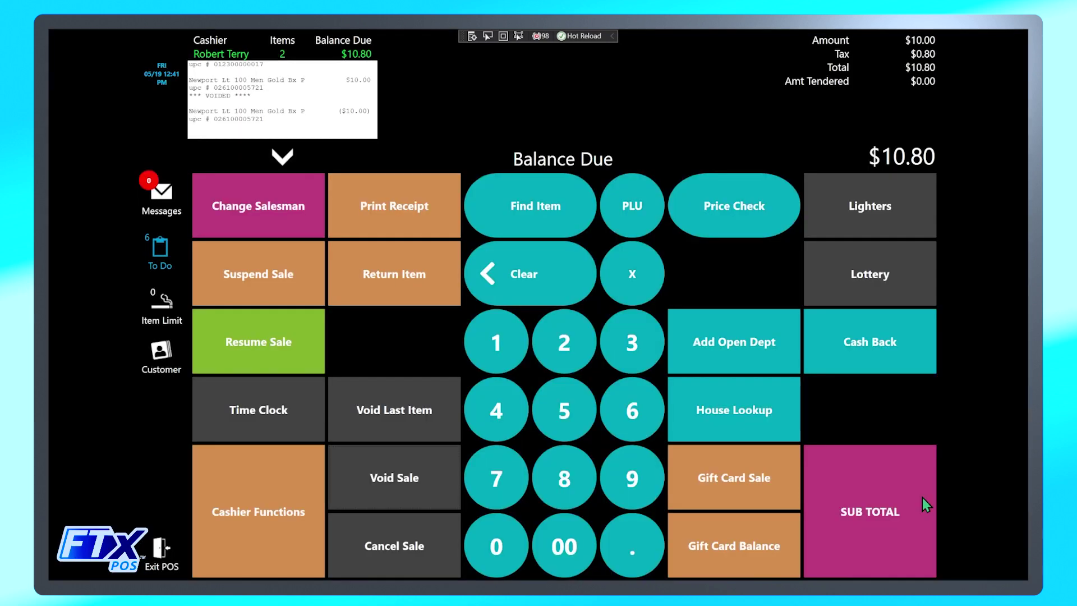
pyautogui.click(283, 157)
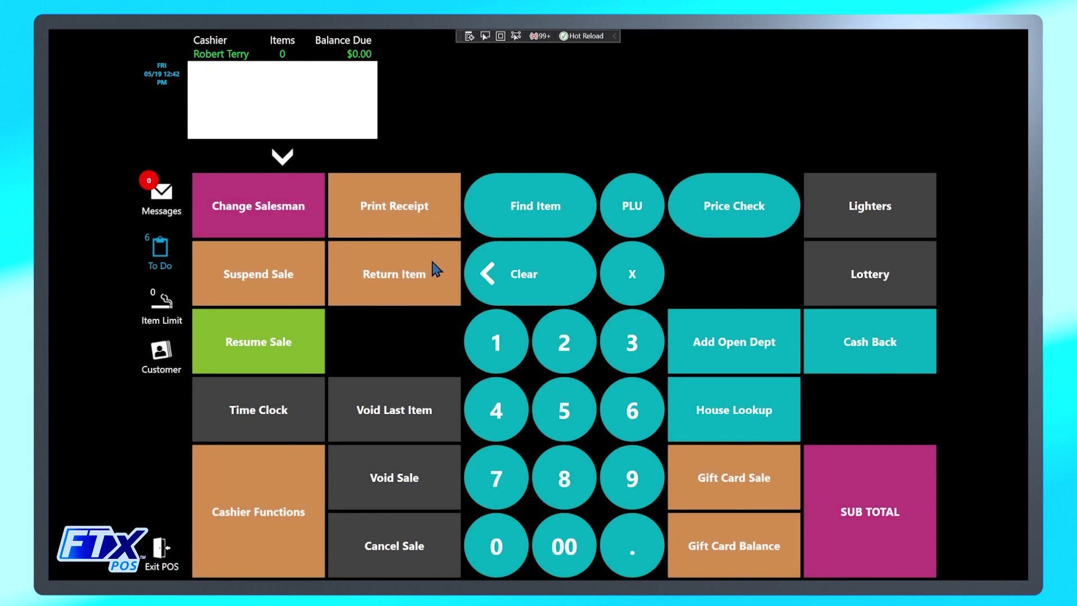
pyautogui.click(423, 278)
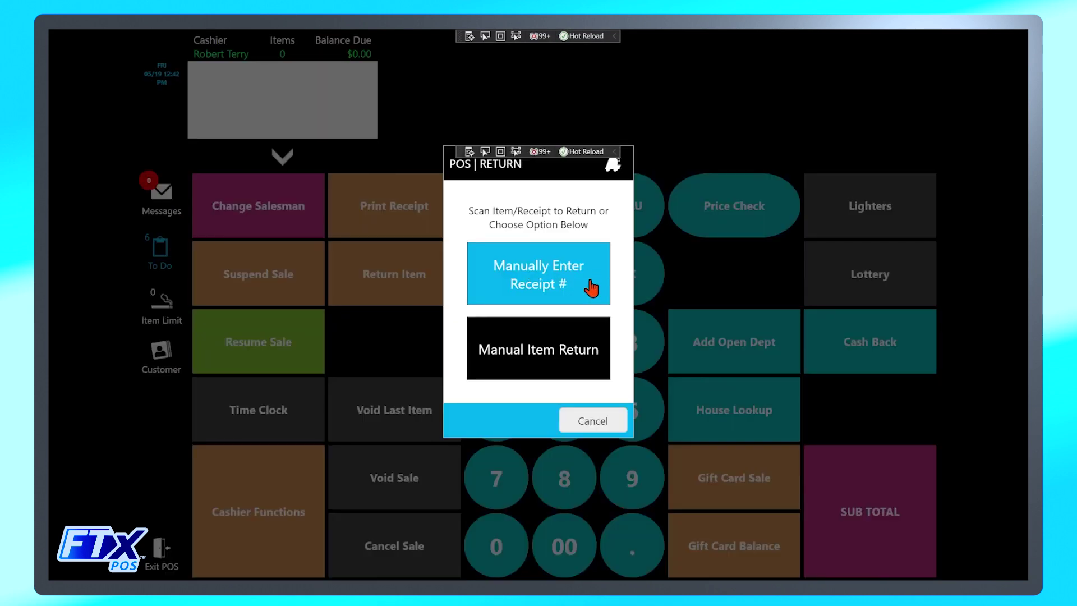
pyautogui.click(545, 362)
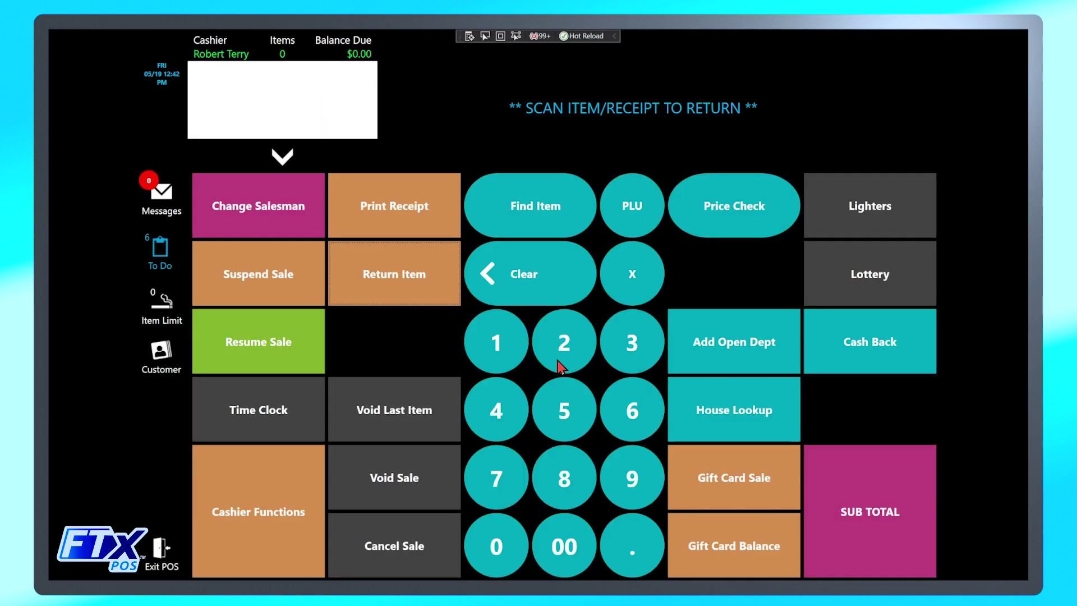
pyautogui.click(535, 212)
pyautogui.write('026100005721')
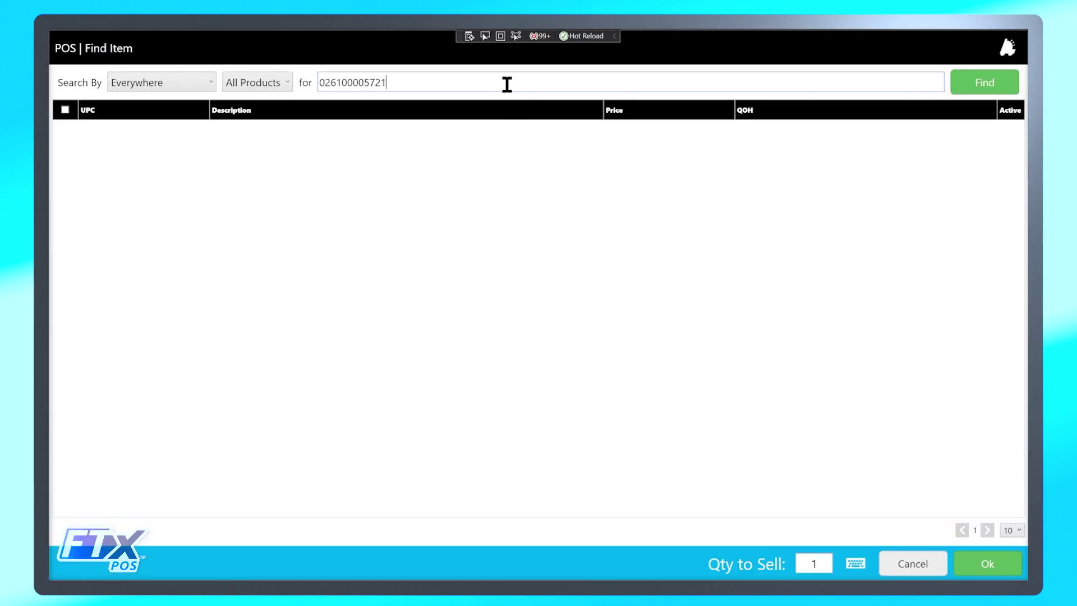
pyautogui.click(986, 86)
pyautogui.click(432, 133)
pyautogui.click(1004, 561)
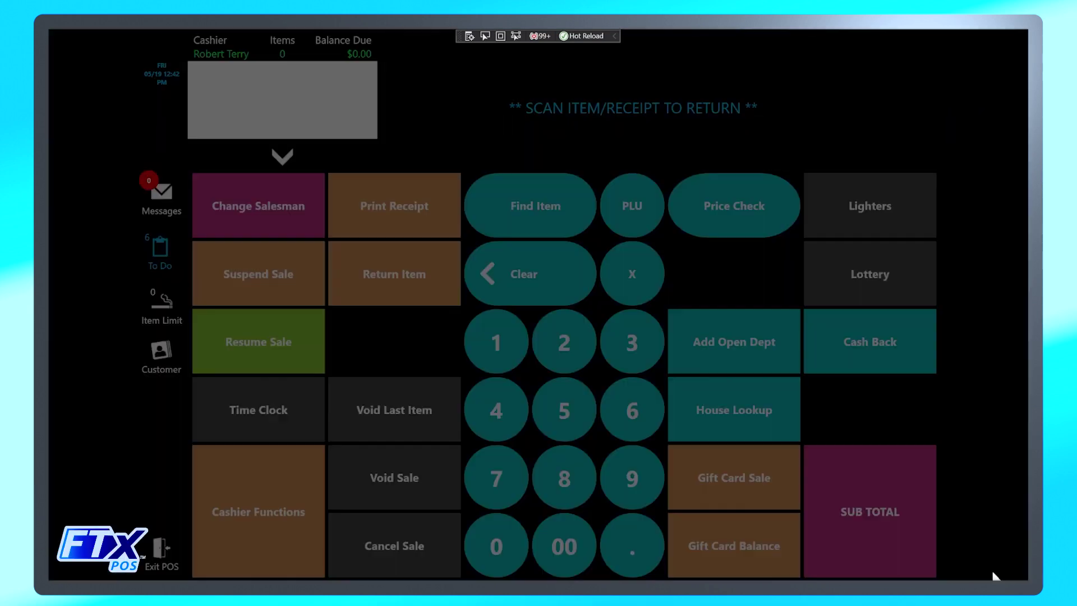
# Enter the return note 'Testing for Demonstration' and confirm the customer's age.
pyautogui.write('Testing for Demonstration')
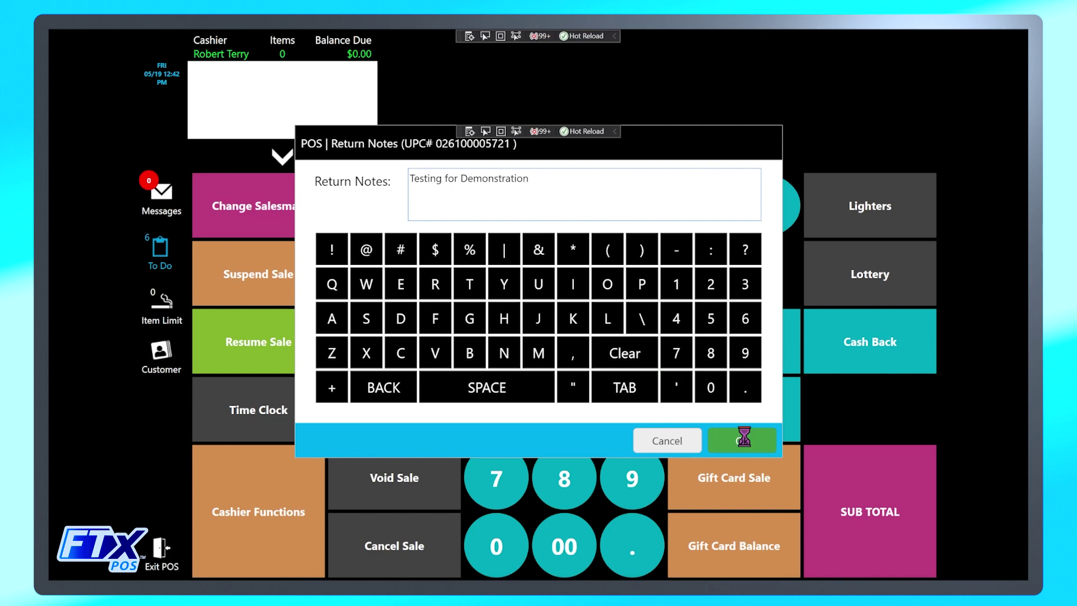
pyautogui.click(741, 440)
pyautogui.click(694, 468)
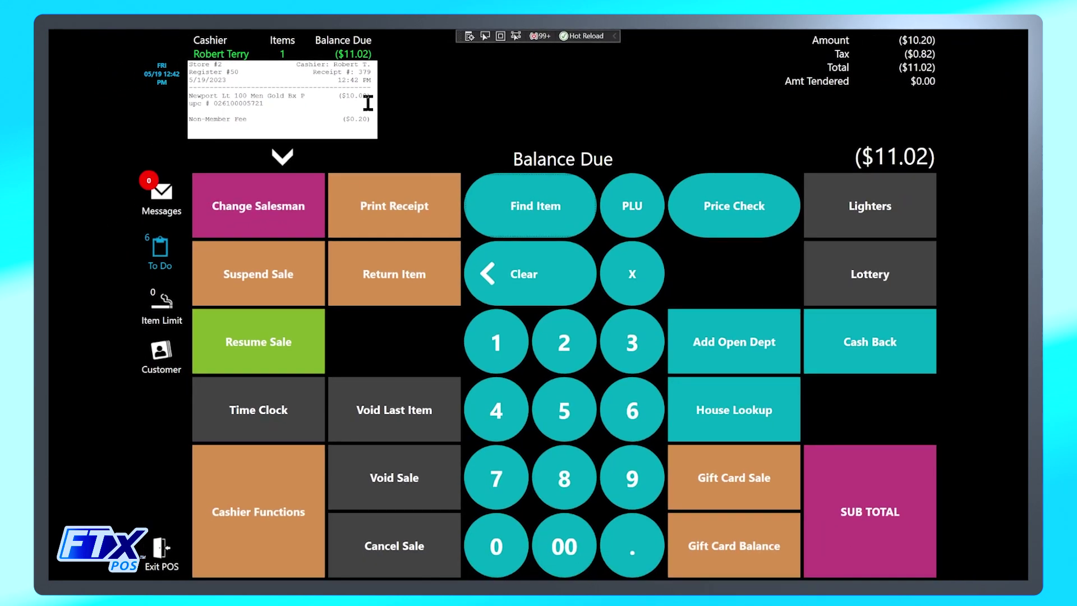
pyautogui.click(539, 204)
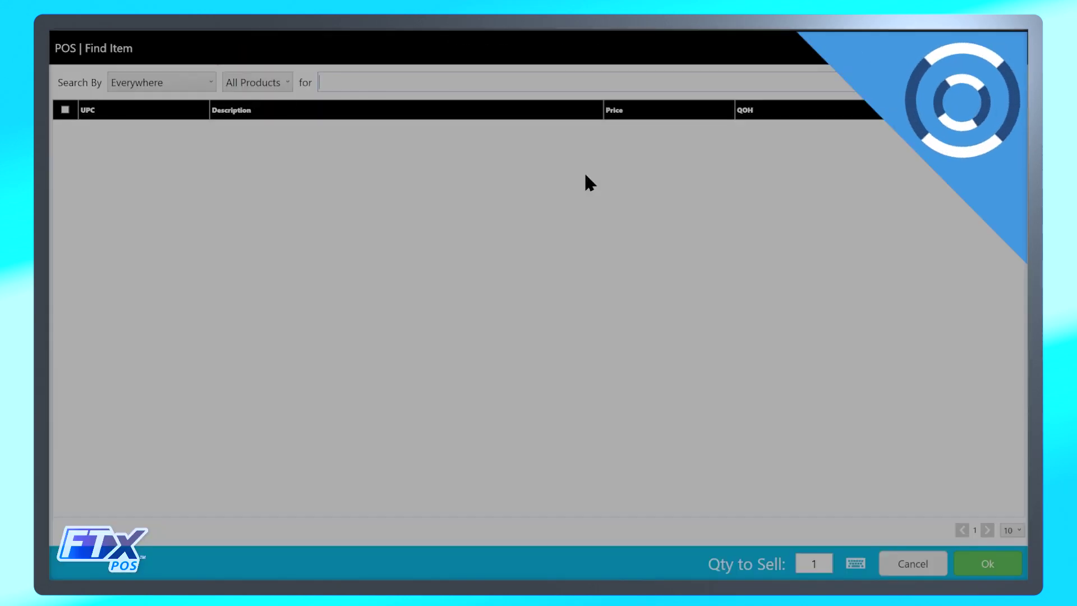
pyautogui.write('026100005721')
pyautogui.press('Return')
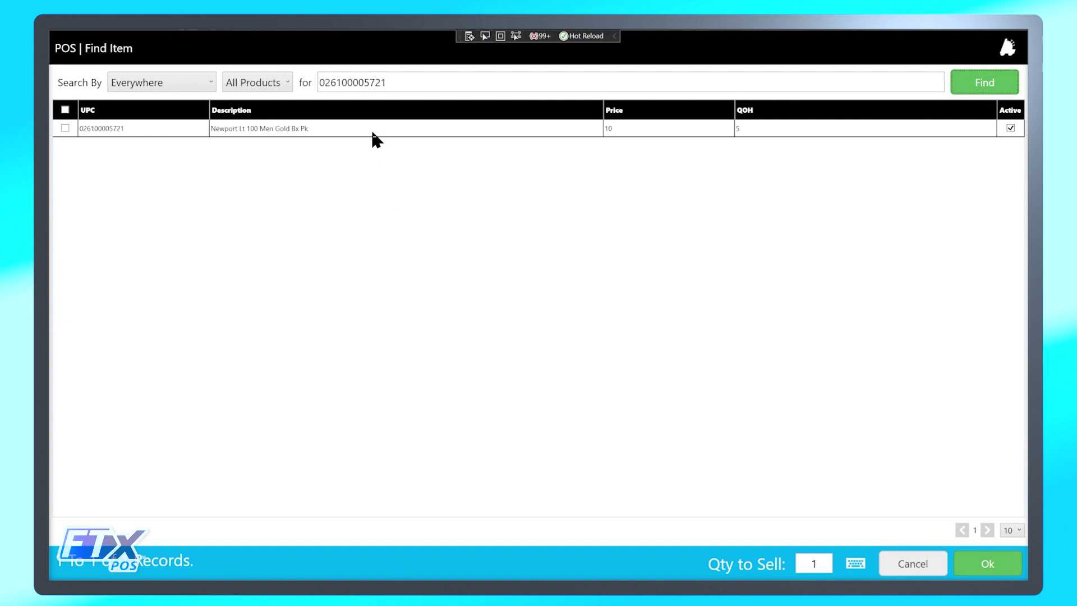
pyautogui.click(371, 129)
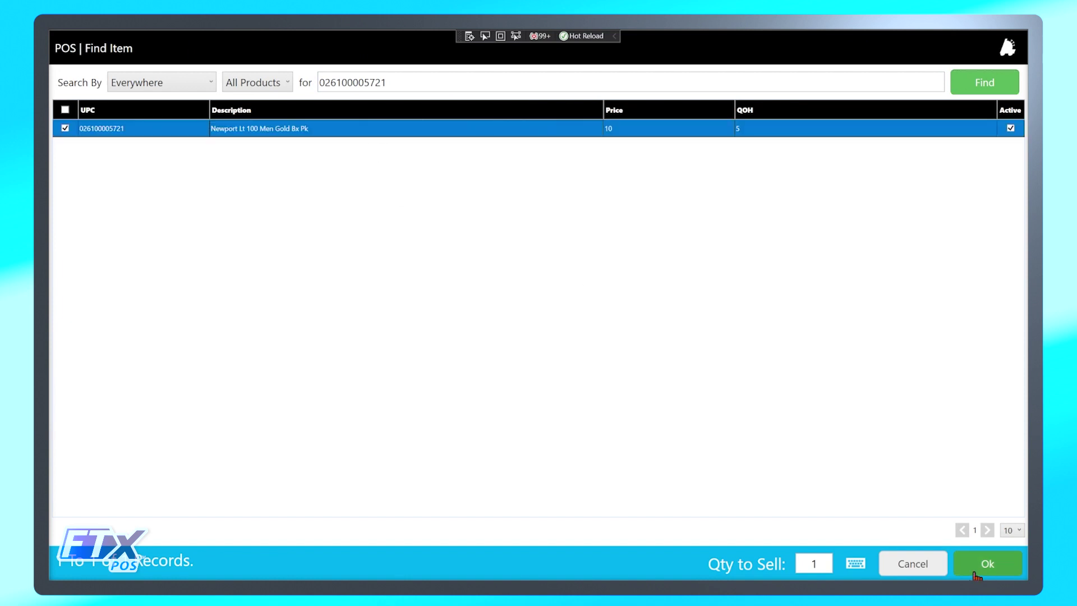
pyautogui.click(987, 563)
pyautogui.click(703, 461)
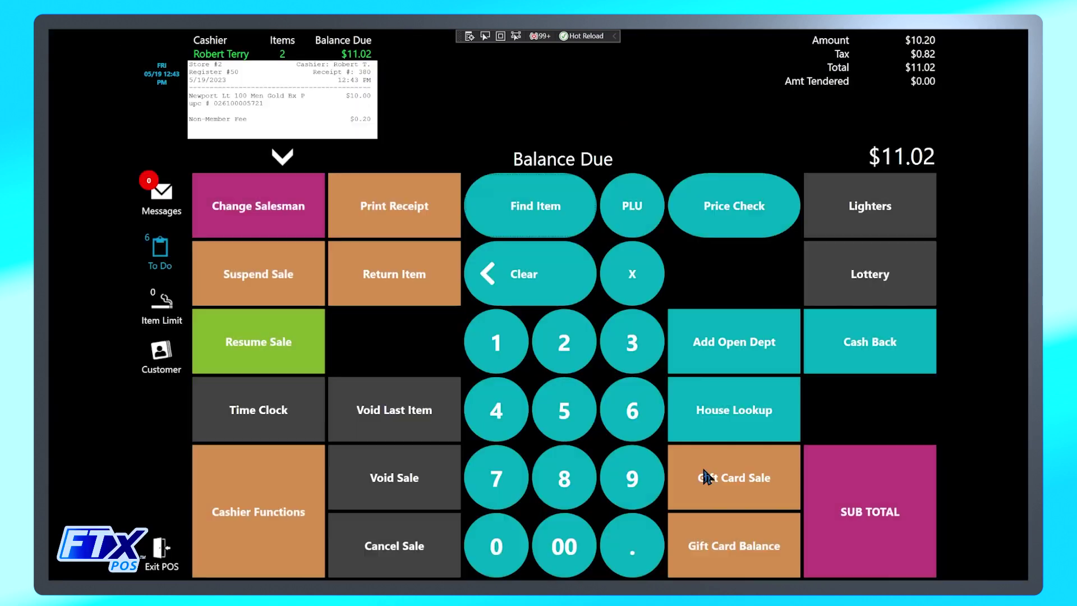
pyautogui.click(397, 422)
pyautogui.click(362, 281)
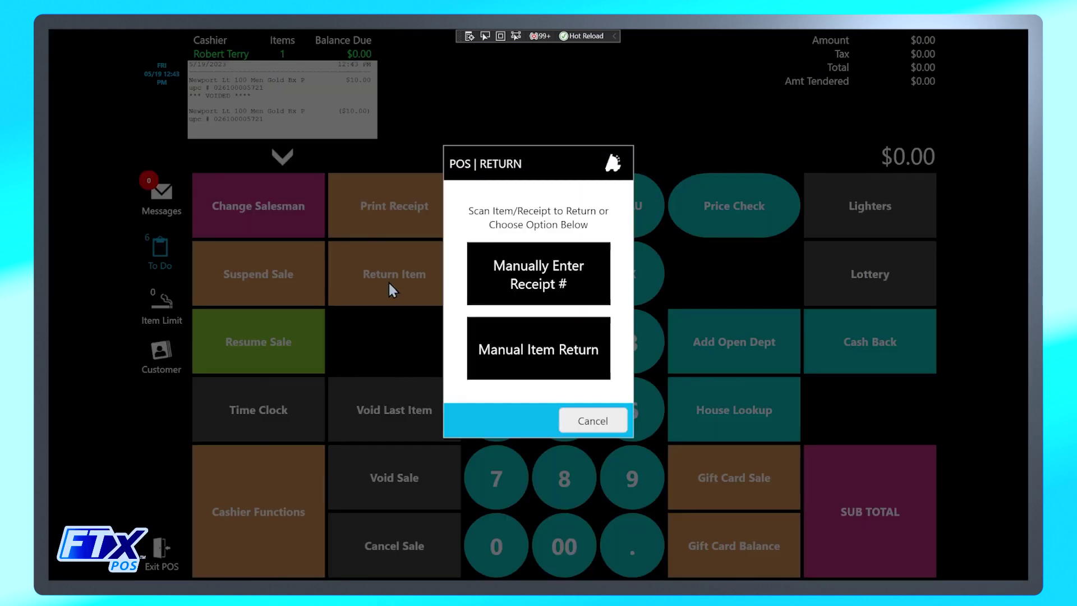
pyautogui.click(509, 233)
pyautogui.click(509, 234)
pyautogui.click(514, 78)
pyautogui.write('026100005721')
pyautogui.click(1004, 90)
pyautogui.click(1020, 568)
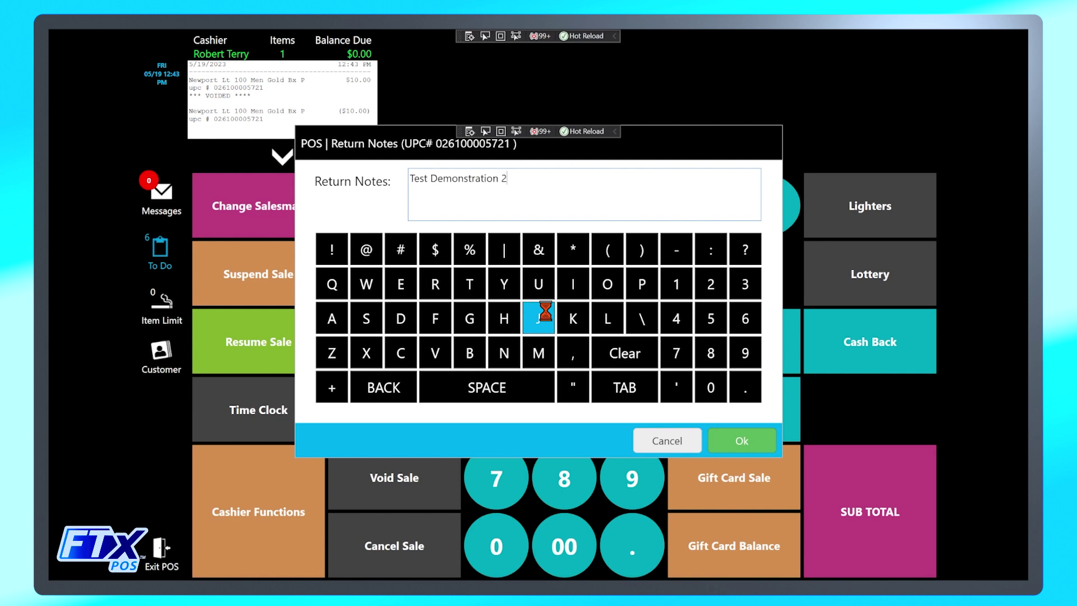
pyautogui.click(736, 446)
# Attach a loyalty customer by phone number and check the ($10.82) full receipt.
pyautogui.click(162, 356)
pyautogui.press('Return')
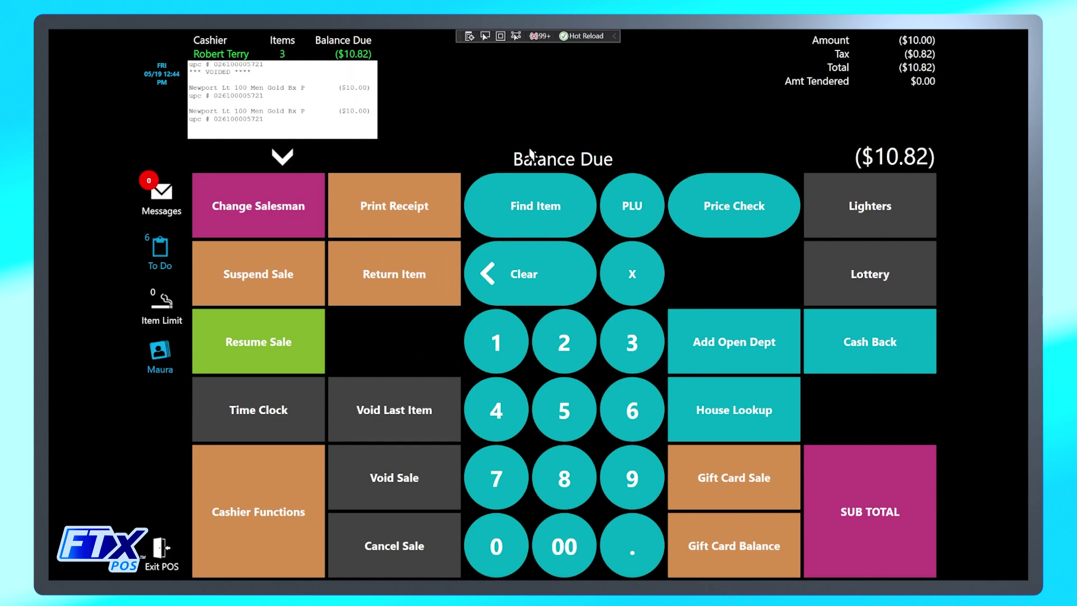
pyautogui.click(282, 156)
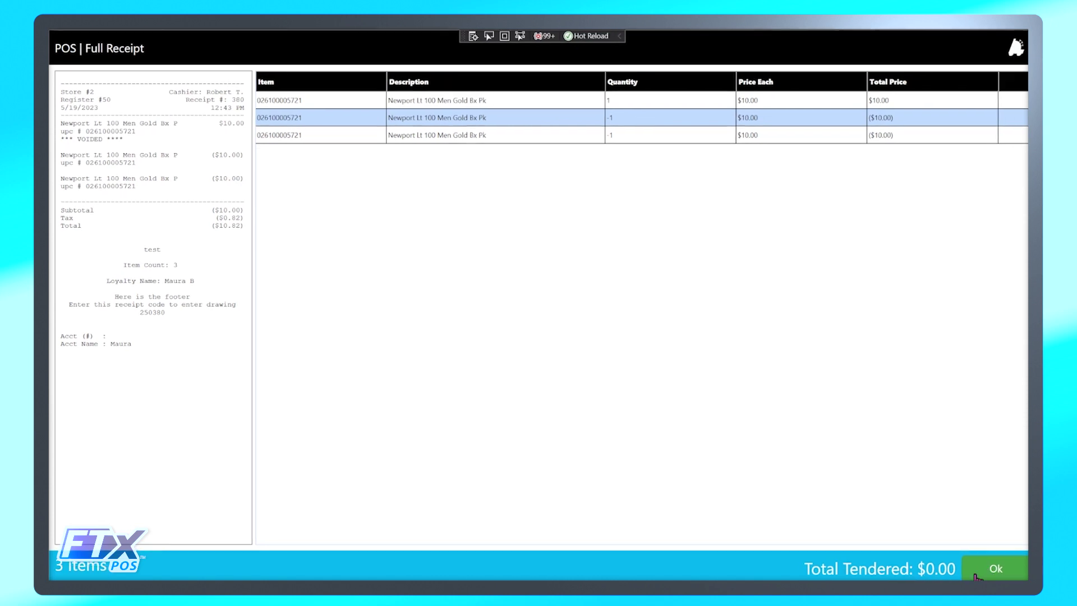
pyautogui.click(988, 569)
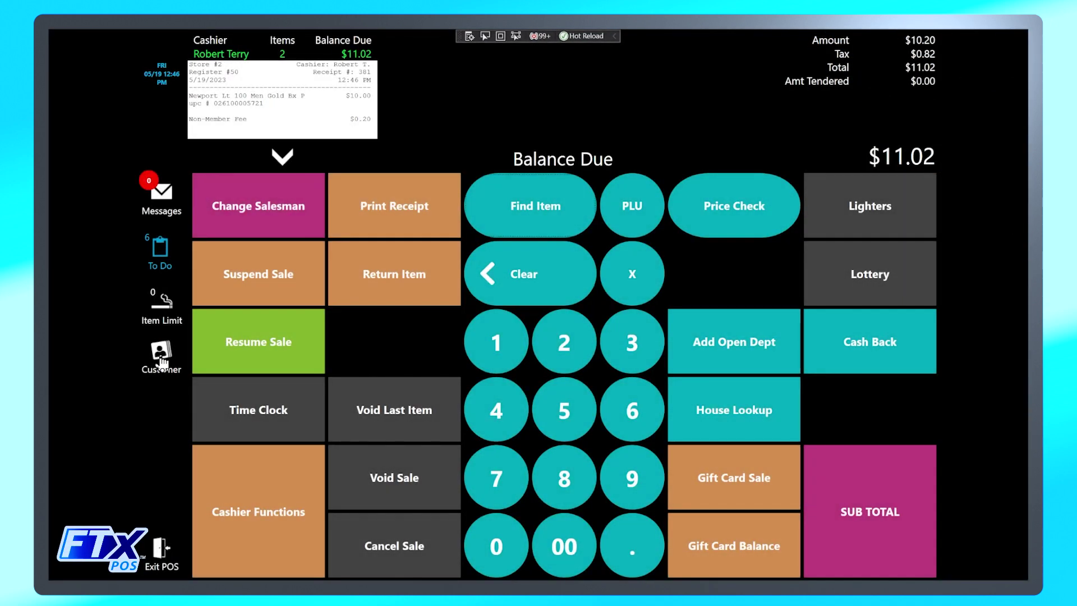
# Create a new customer with name, e-mail, phone and birth date, save, and dismiss the confirmation.
pyautogui.click(161, 359)
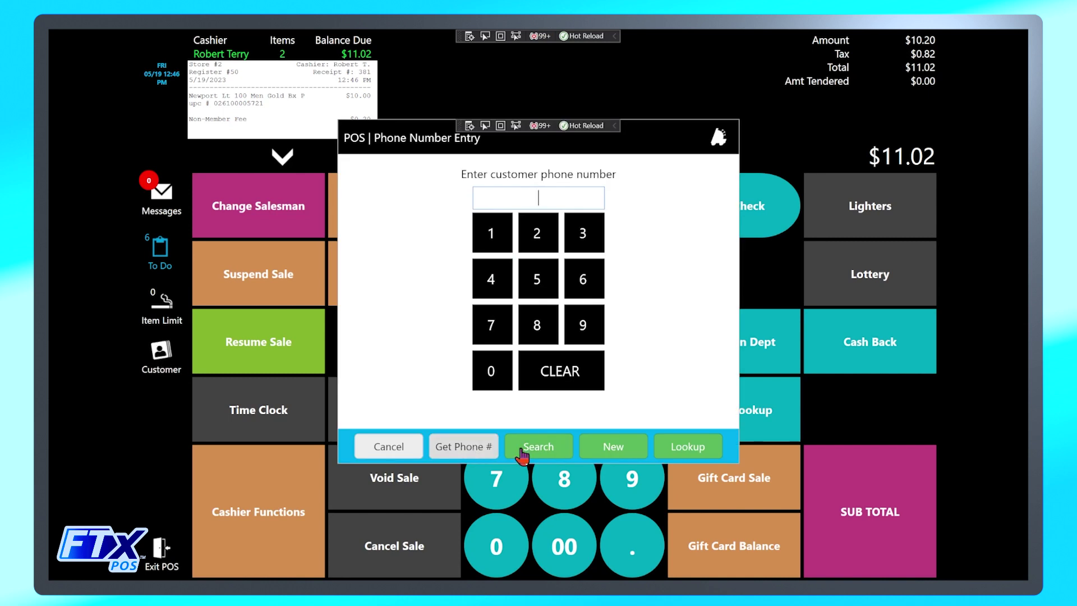
pyautogui.click(613, 447)
pyautogui.write('John')
pyautogui.press('Tab')
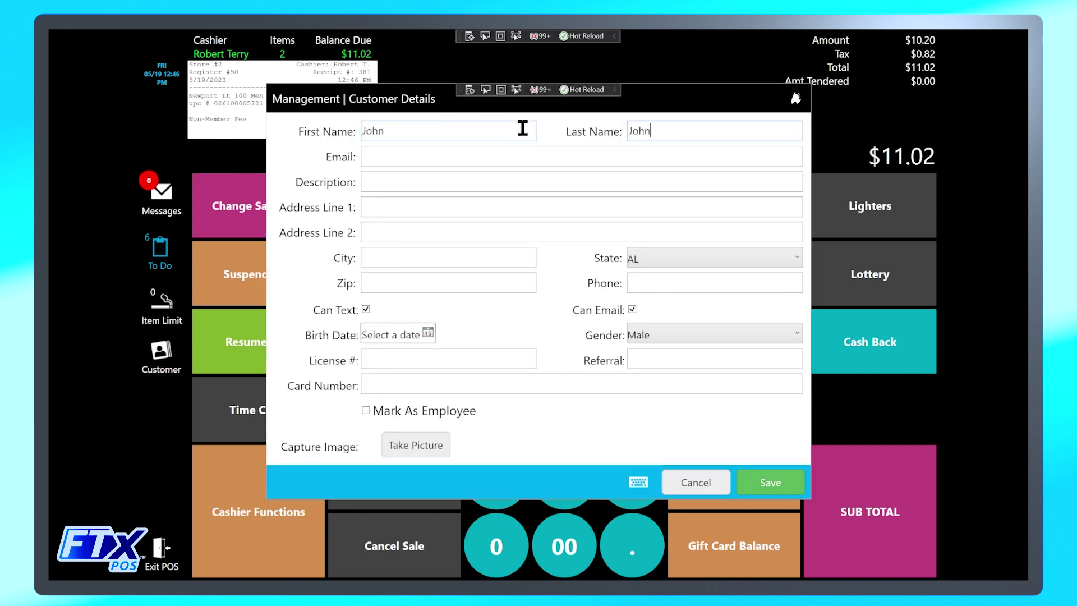
pyautogui.press('Tab')
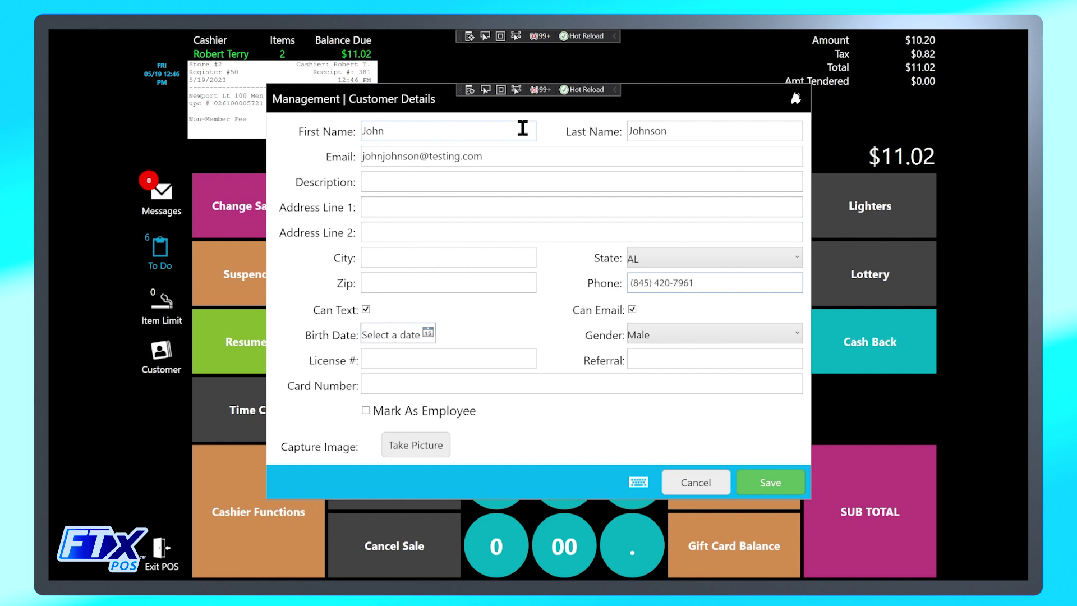
pyautogui.click(428, 333)
pyautogui.click(770, 482)
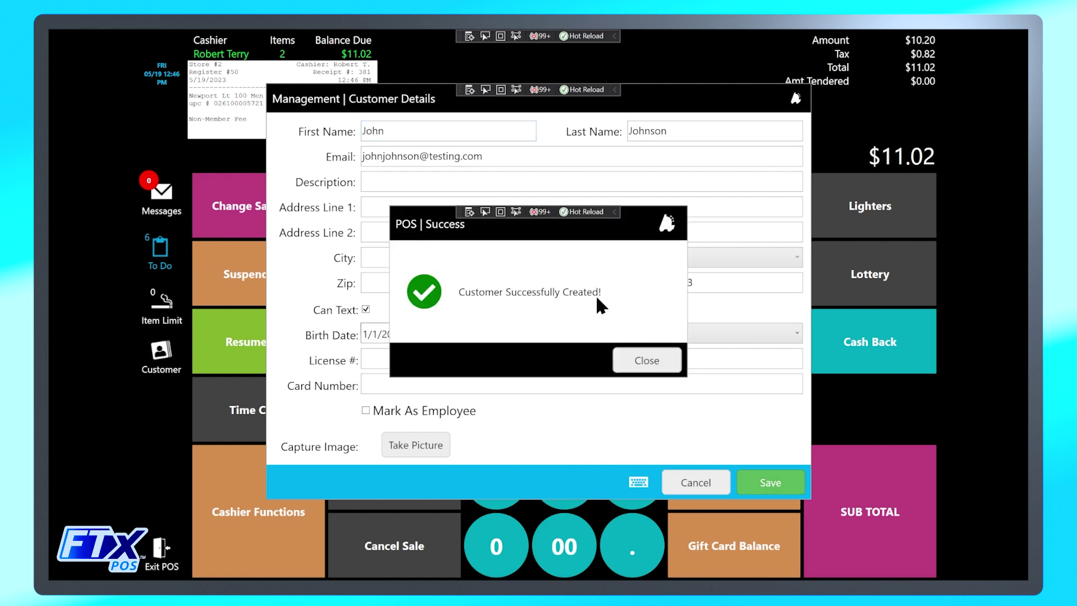
pyautogui.click(626, 362)
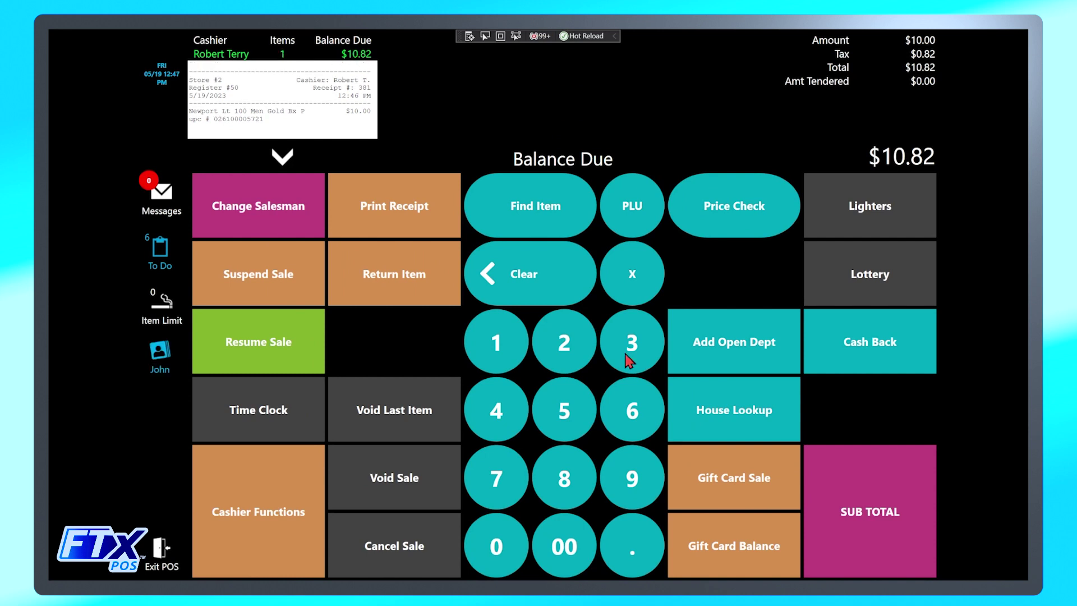
# Review the full receipt, then clear the attached customer so the $0.20 fee returns at $11.02.
pyautogui.click(282, 158)
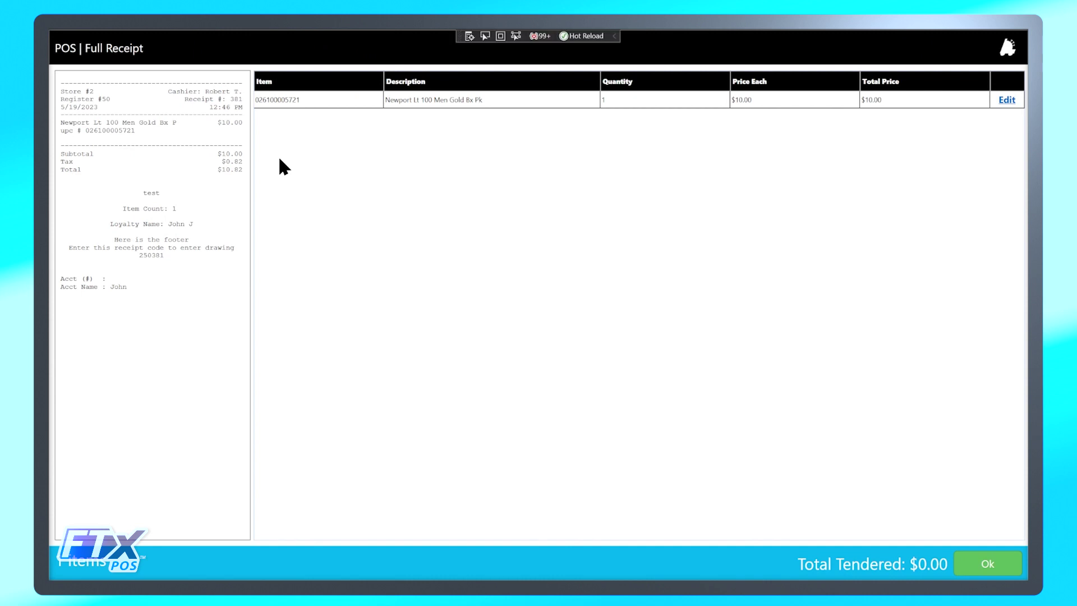
pyautogui.click(982, 564)
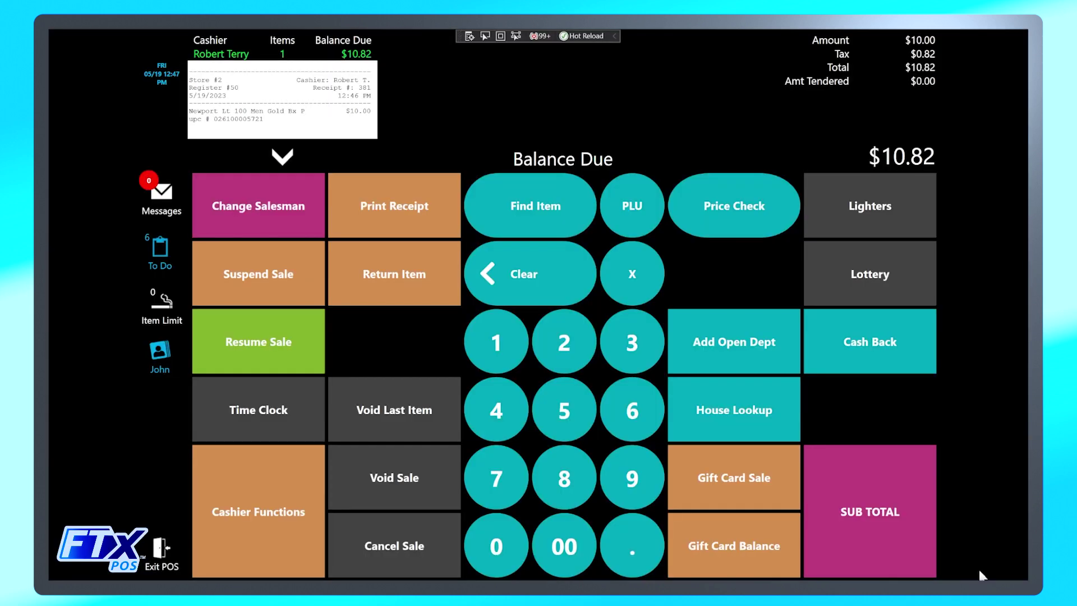
pyautogui.click(160, 352)
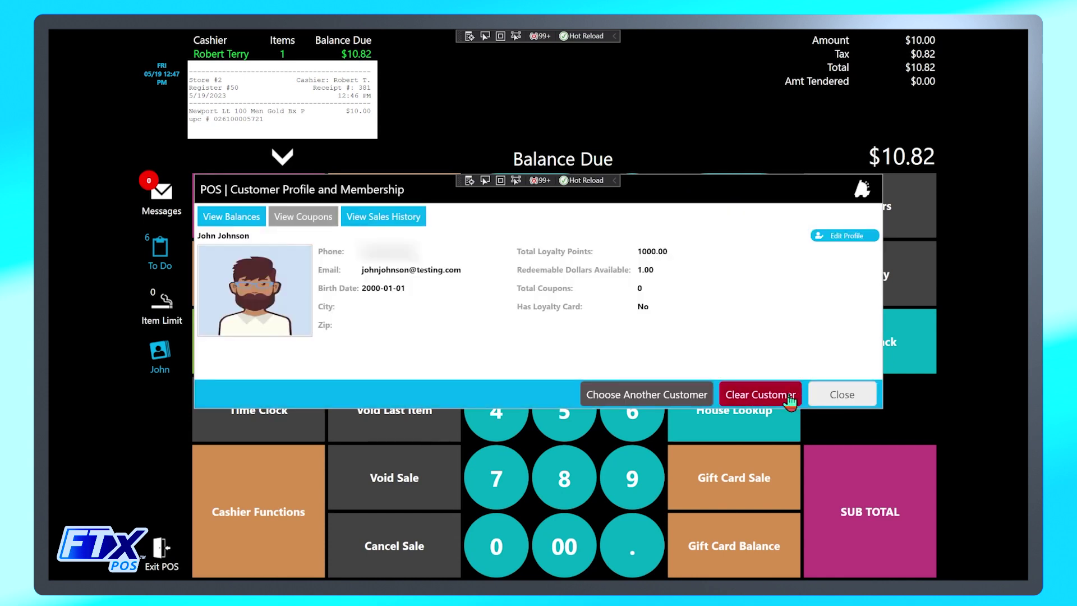
pyautogui.click(786, 395)
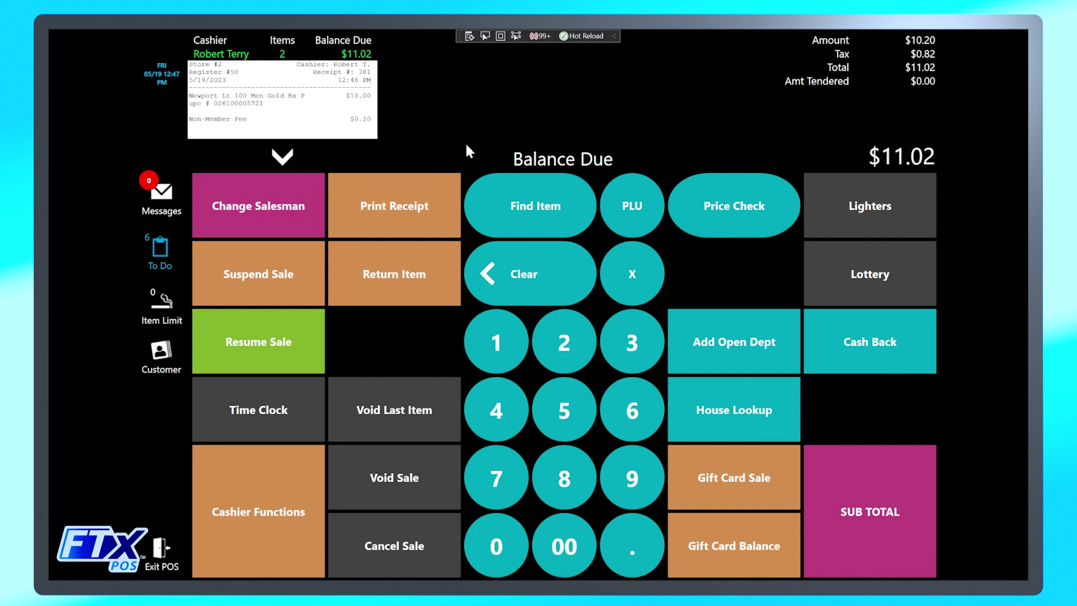
# Review the $11.02 receipt and suspend the sale as 'suspended for testing and demonstration'.
pyautogui.click(281, 157)
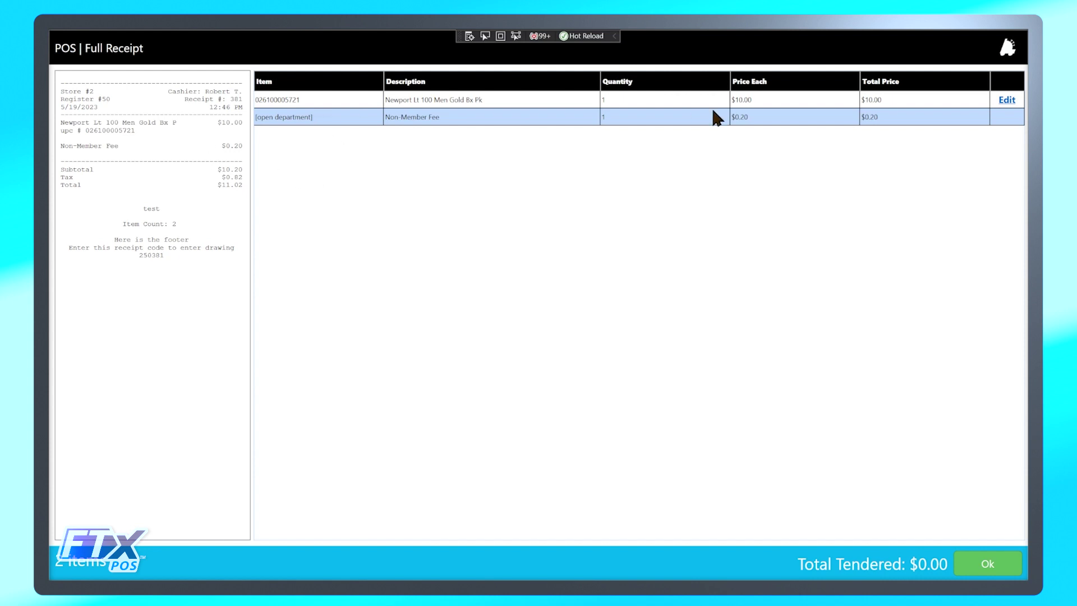
pyautogui.click(994, 568)
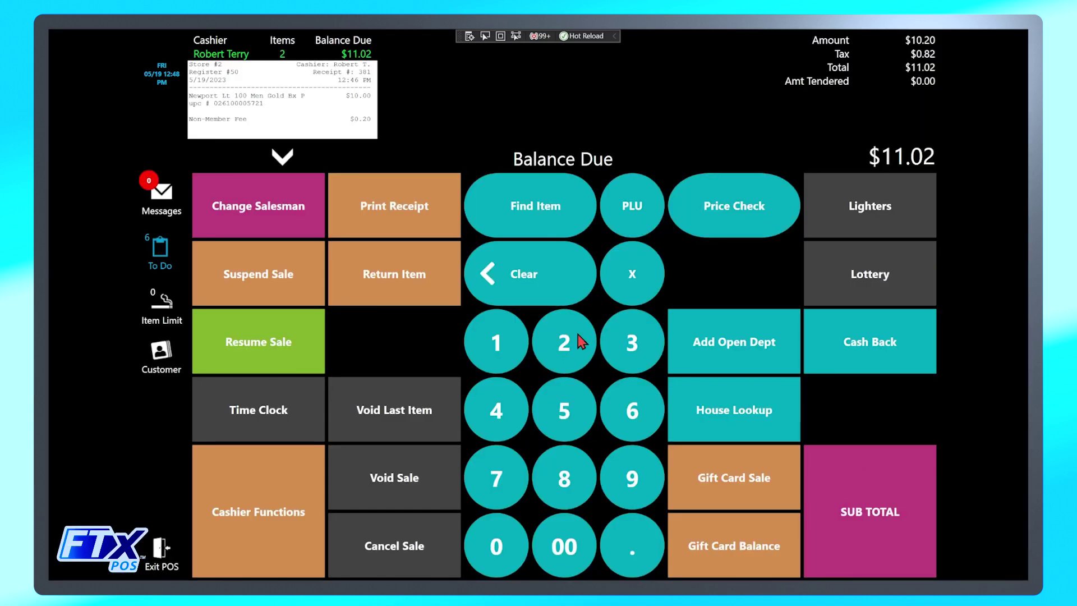
pyautogui.click(262, 283)
pyautogui.write('suspended for testing and demonstration')
pyautogui.click(734, 461)
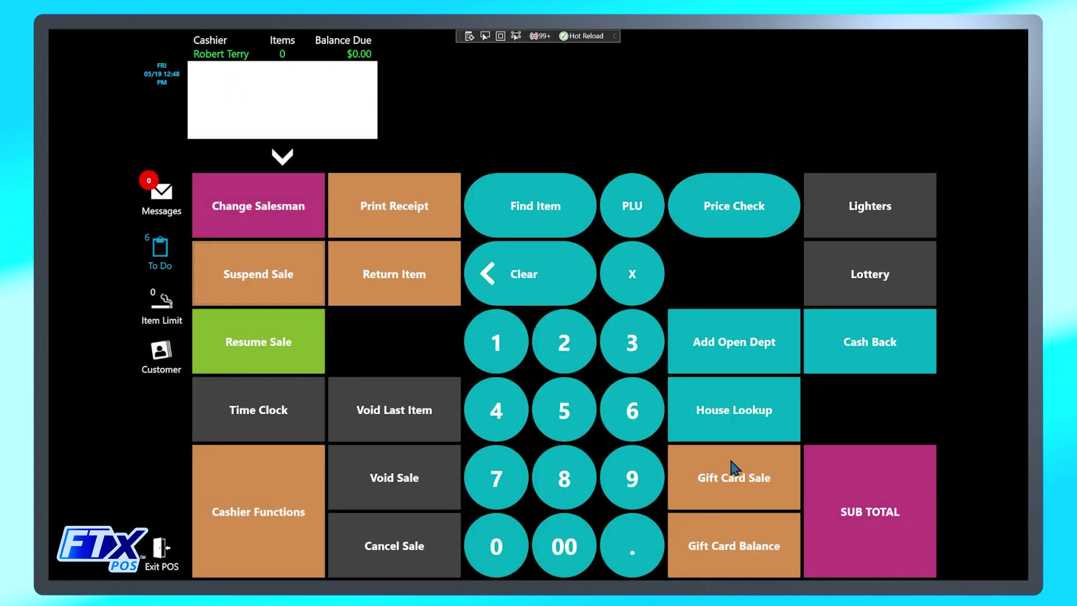
# Resume the suspended sale and verify Newport $10.00 plus $0.20 Non-Member Fee on the receipt.
pyautogui.click(278, 344)
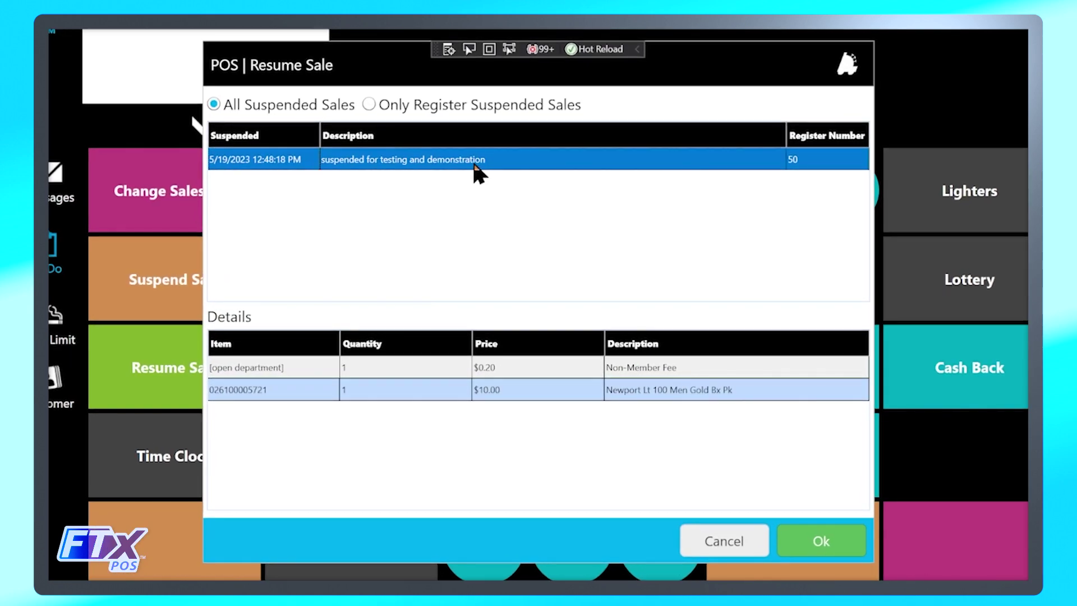
pyautogui.click(825, 542)
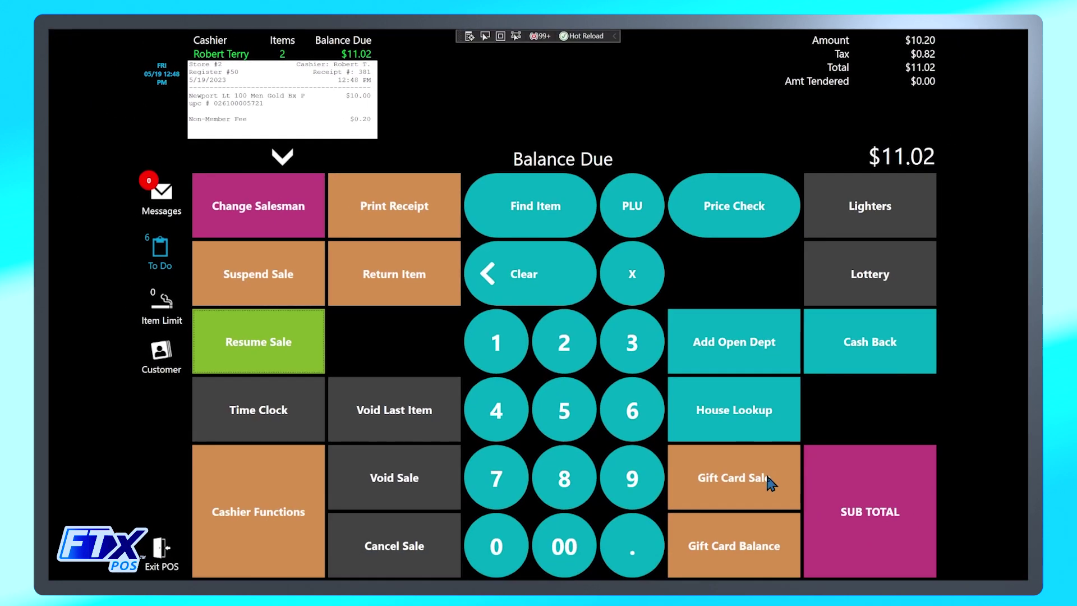
pyautogui.click(283, 158)
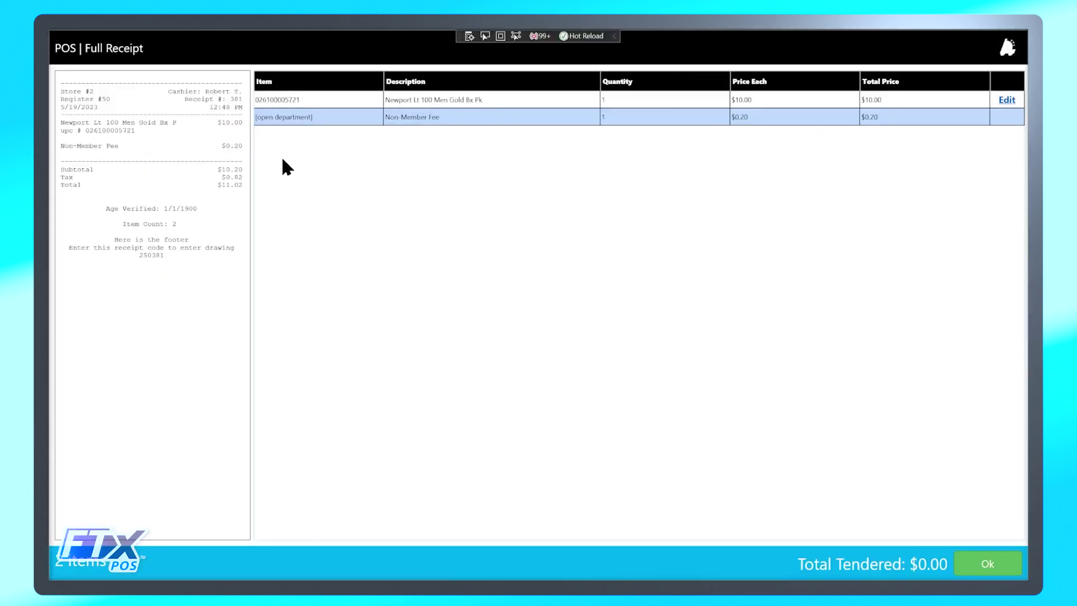